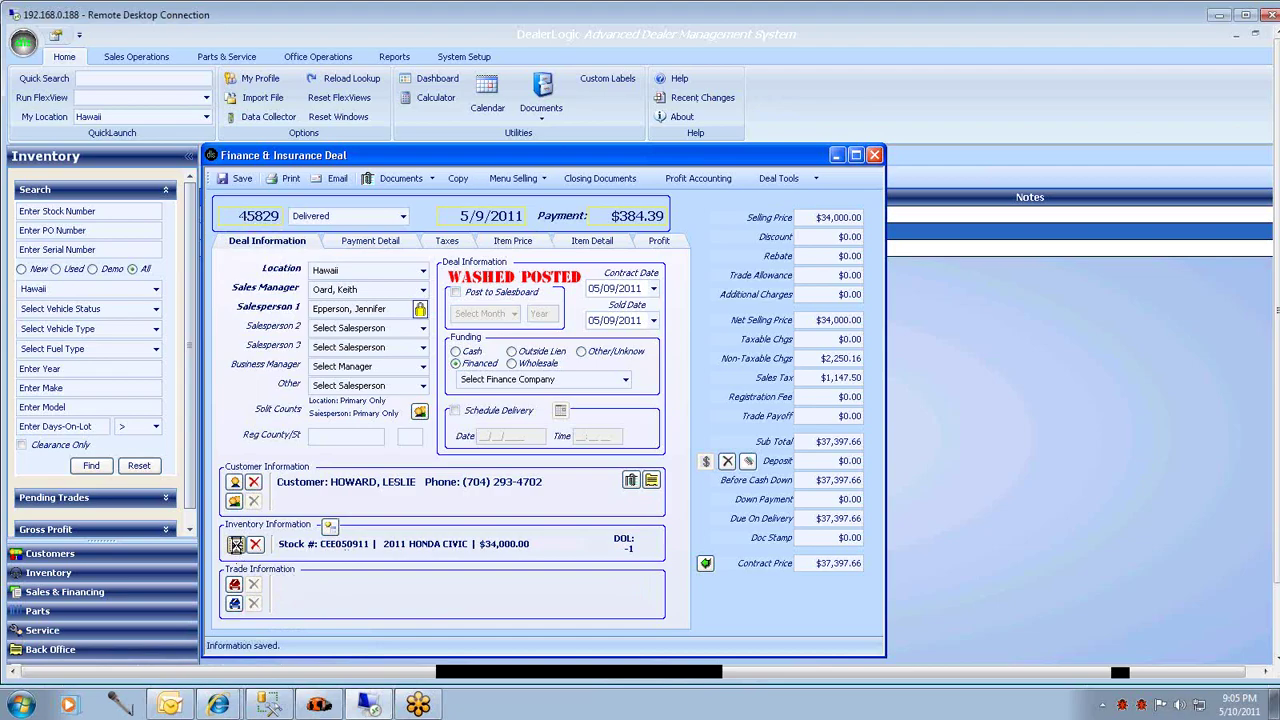
# Step: Examine the itemized charges and cost summary in the deal's Honda Civic inventory record, and close the record
pyautogui.click(236, 544)
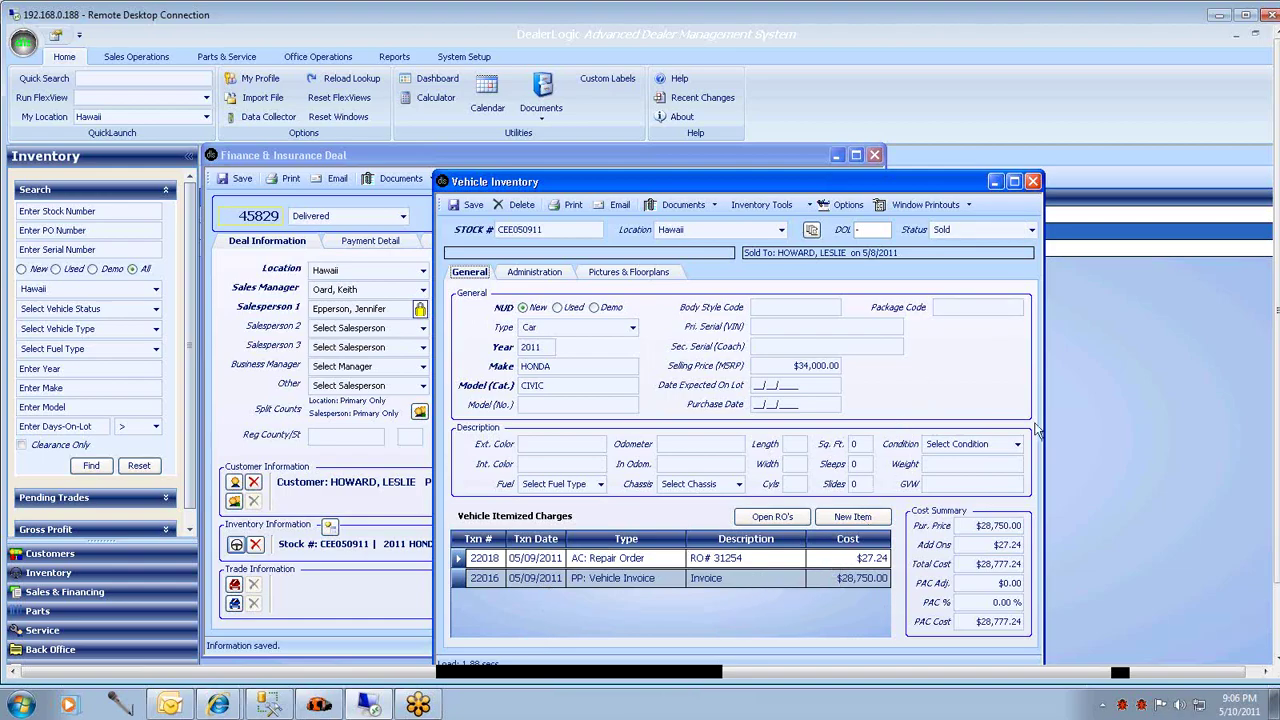
pyautogui.click(1032, 182)
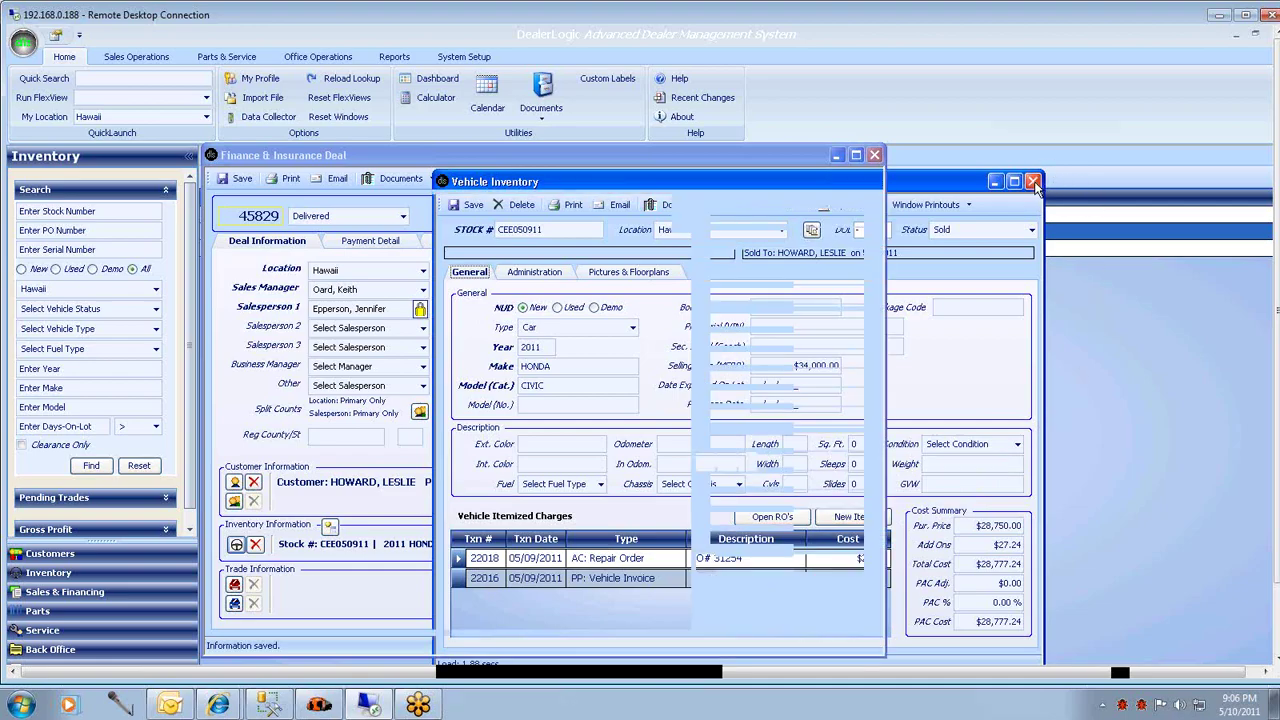
# Step: Look up the repair order charged to the Honda Civic by its RO number and examine its part items and cash-out information
pyautogui.click(228, 57)
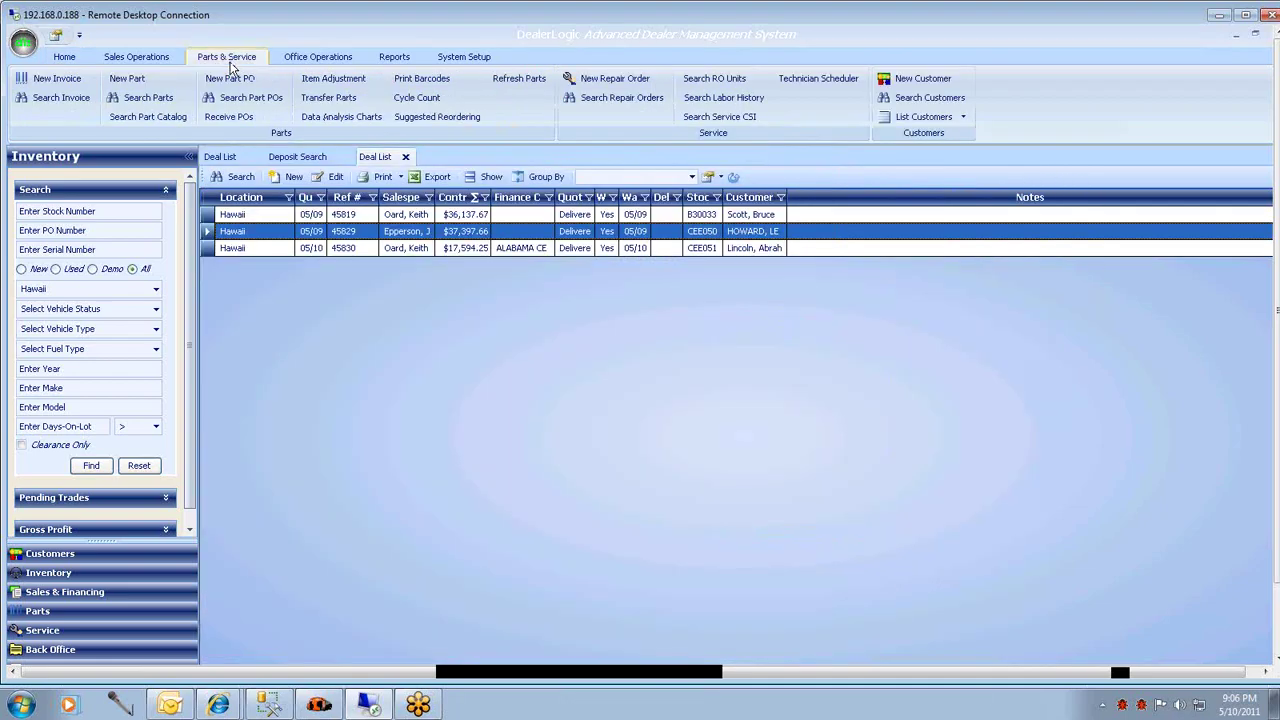
pyautogui.click(600, 98)
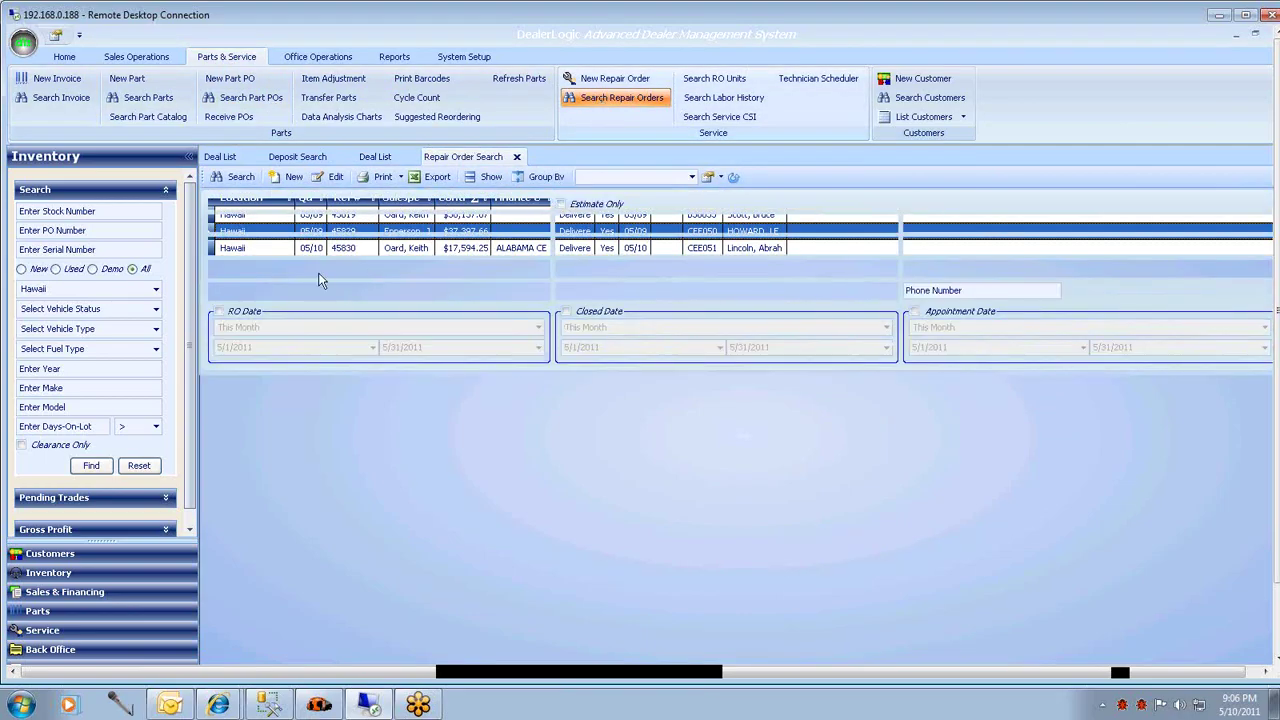
pyautogui.write('31254')
pyautogui.click(232, 177)
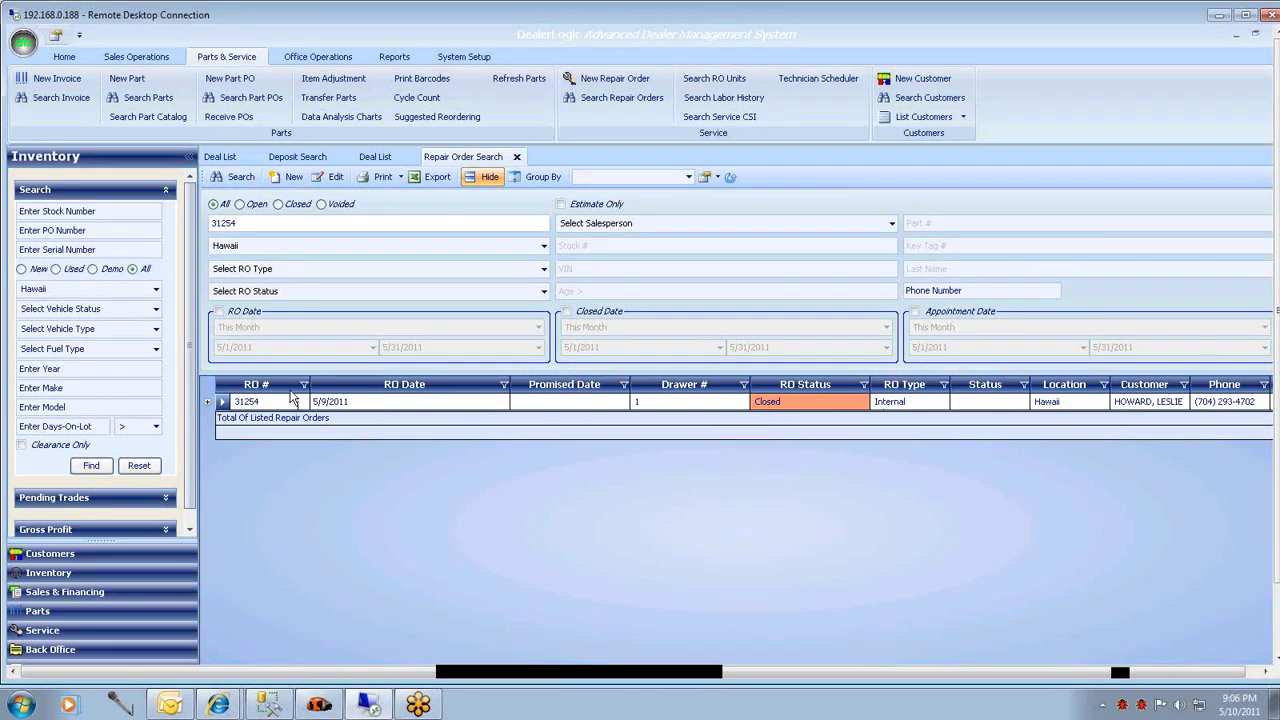
pyautogui.doubleClick(224, 402)
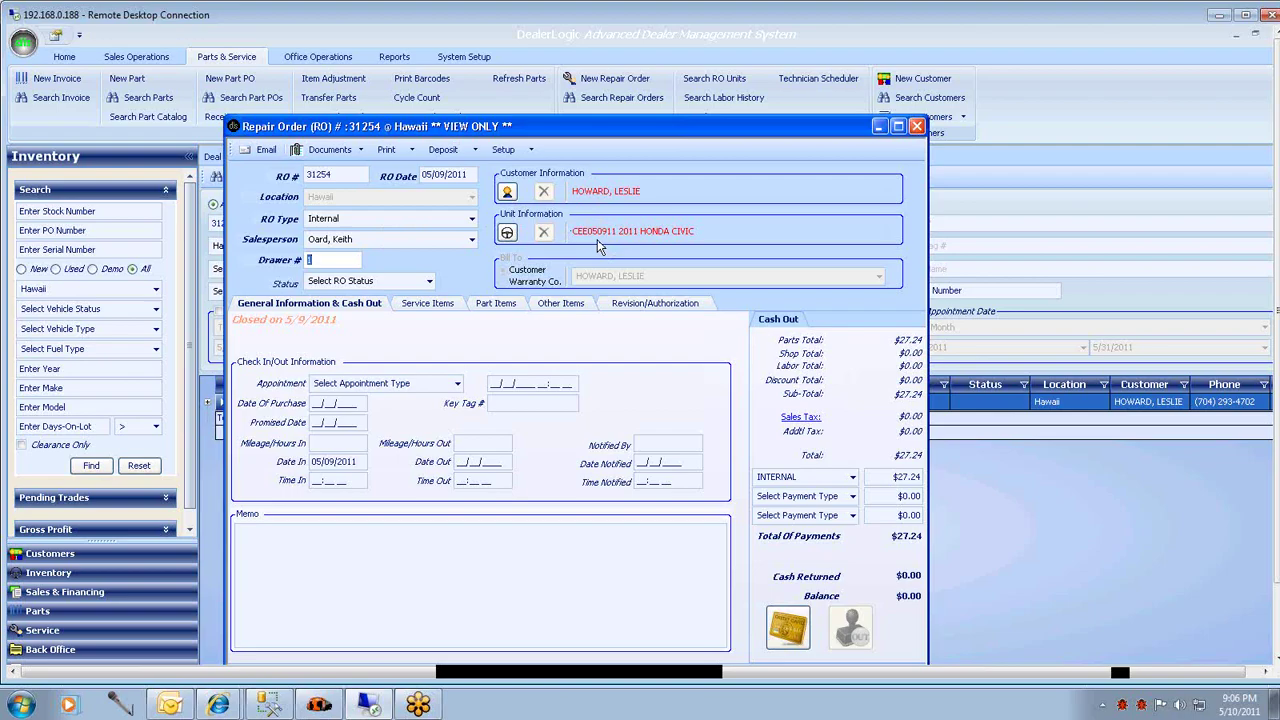
pyautogui.click(487, 305)
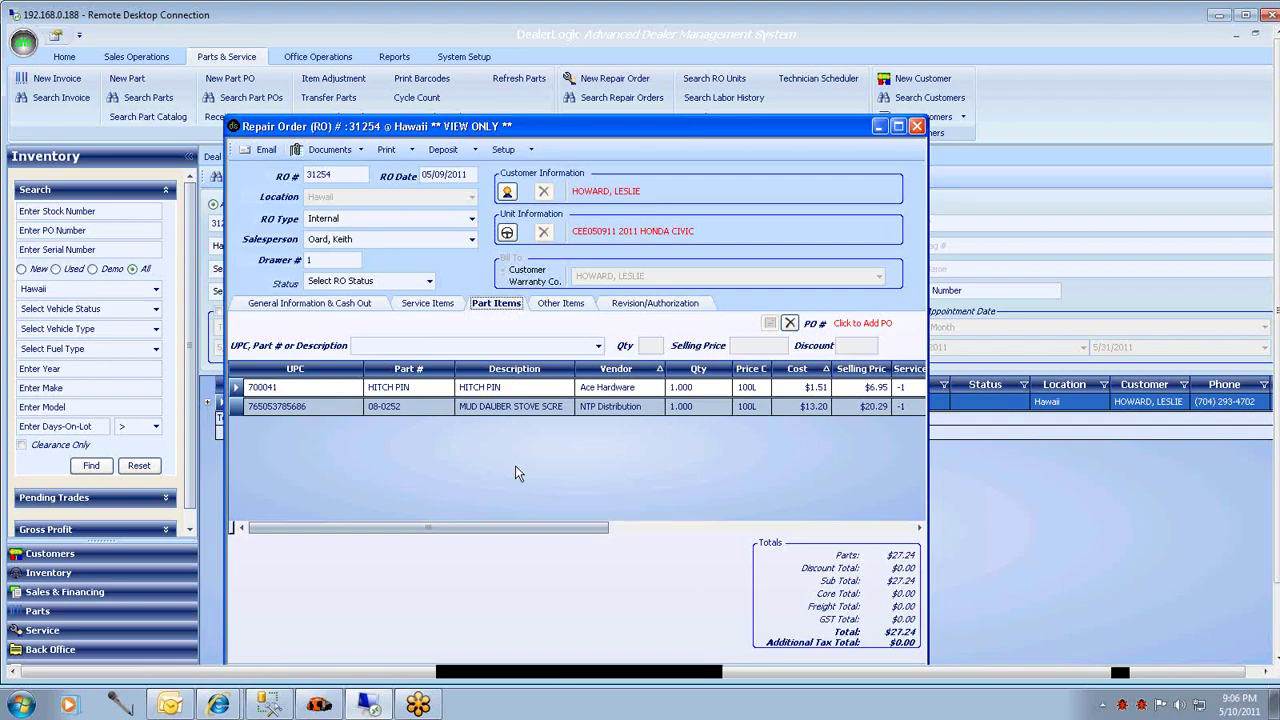
pyautogui.click(287, 308)
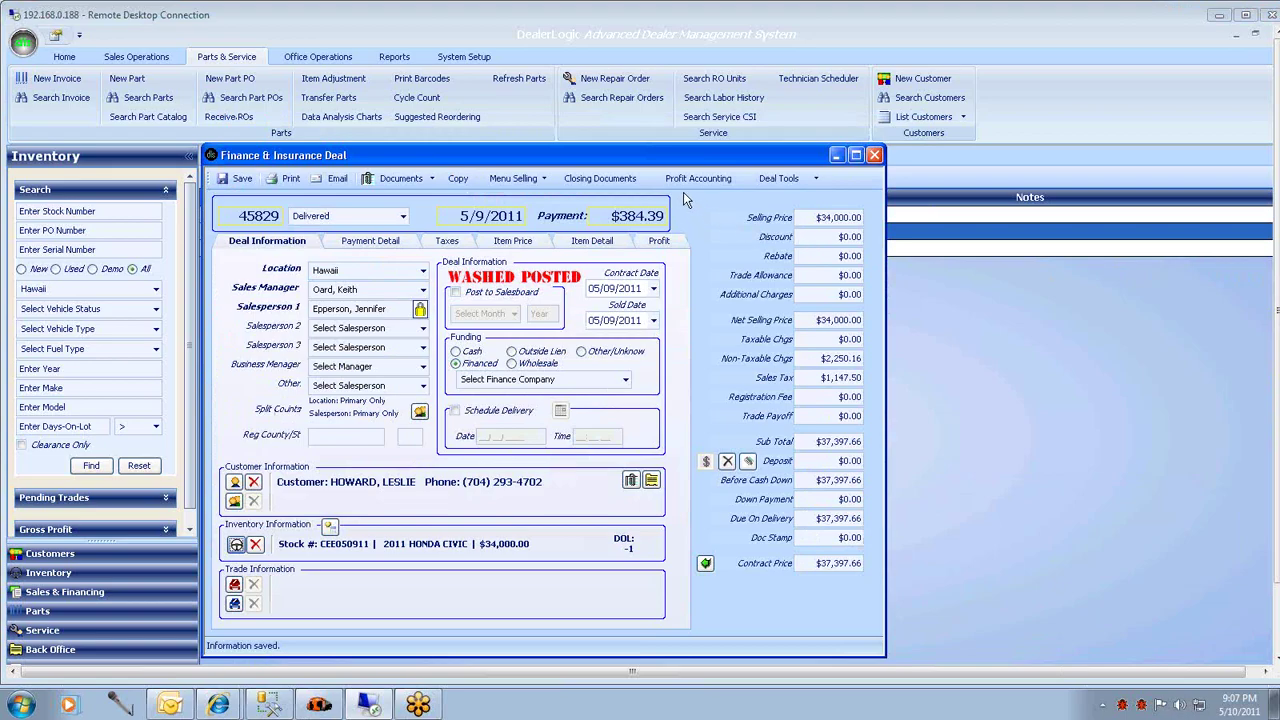
# Step: Examine the deal's tax rates, trade allowance setting and item retail prices, including the extended warranty
pyautogui.click(447, 244)
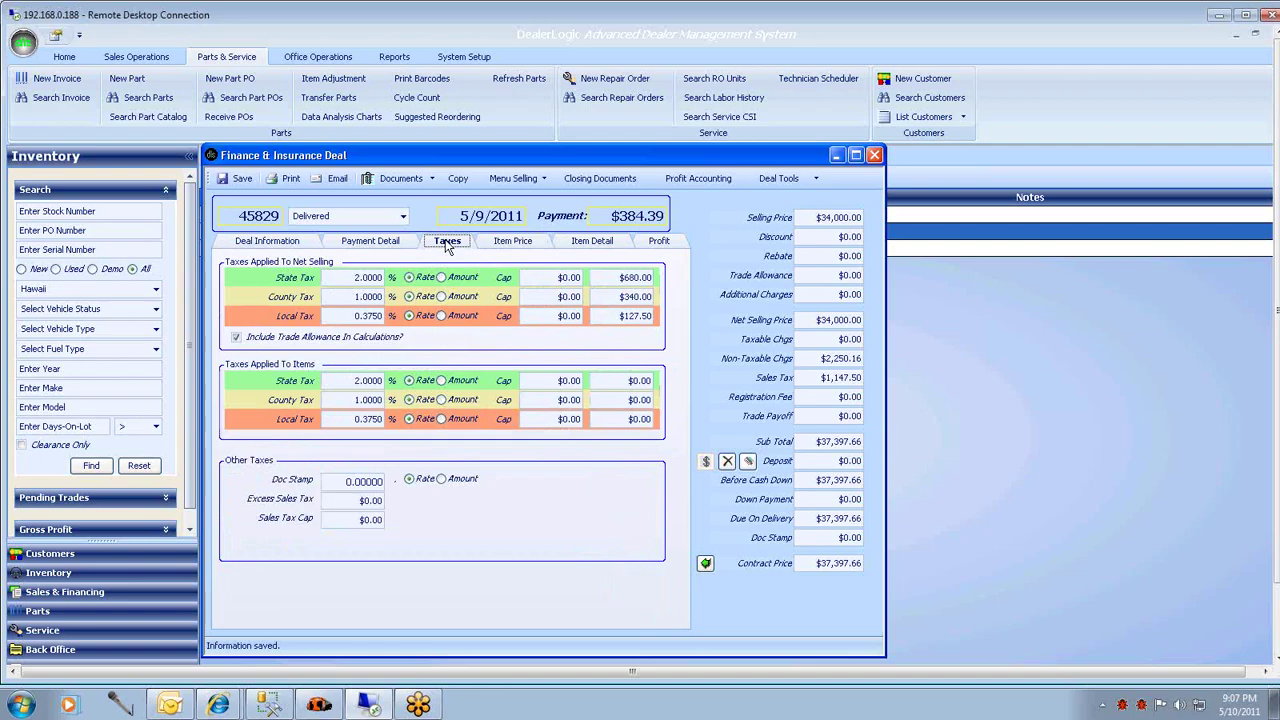
pyautogui.click(237, 339)
pyautogui.click(519, 241)
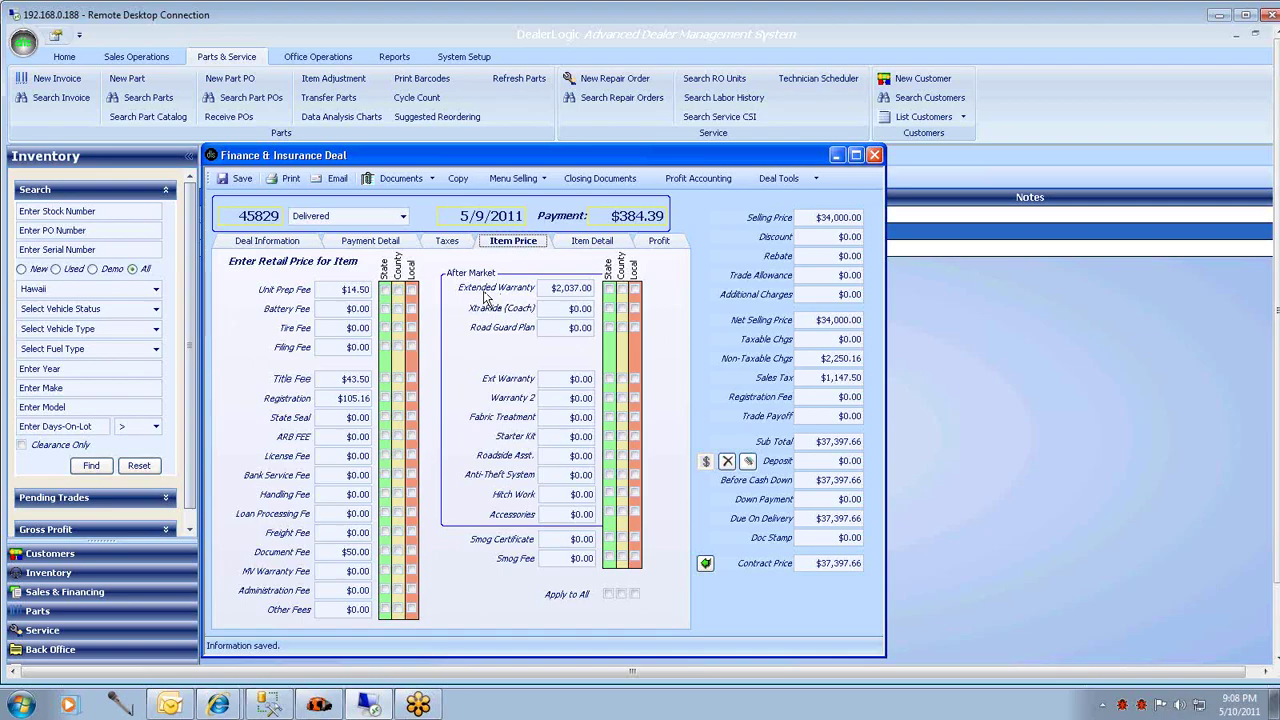
# Step: Open the deal's profit accounting and compare its back profit with its front profit breakdown
pyautogui.click(701, 178)
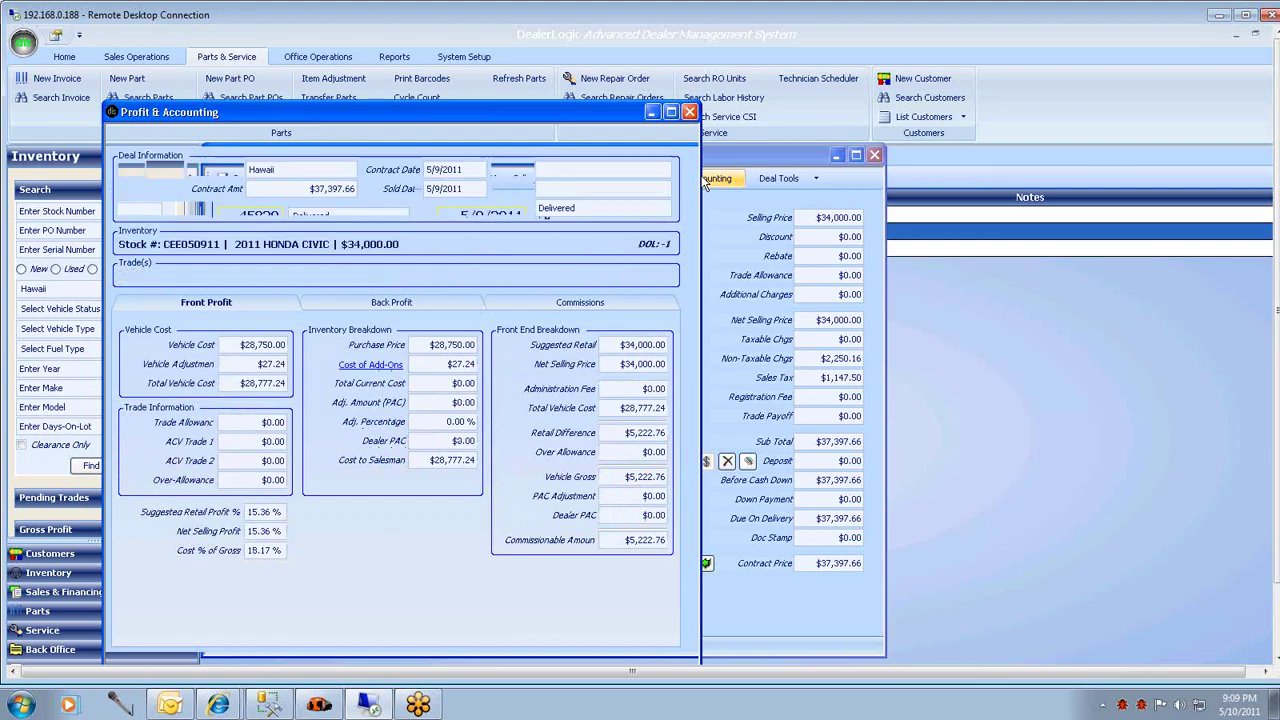
pyautogui.click(349, 304)
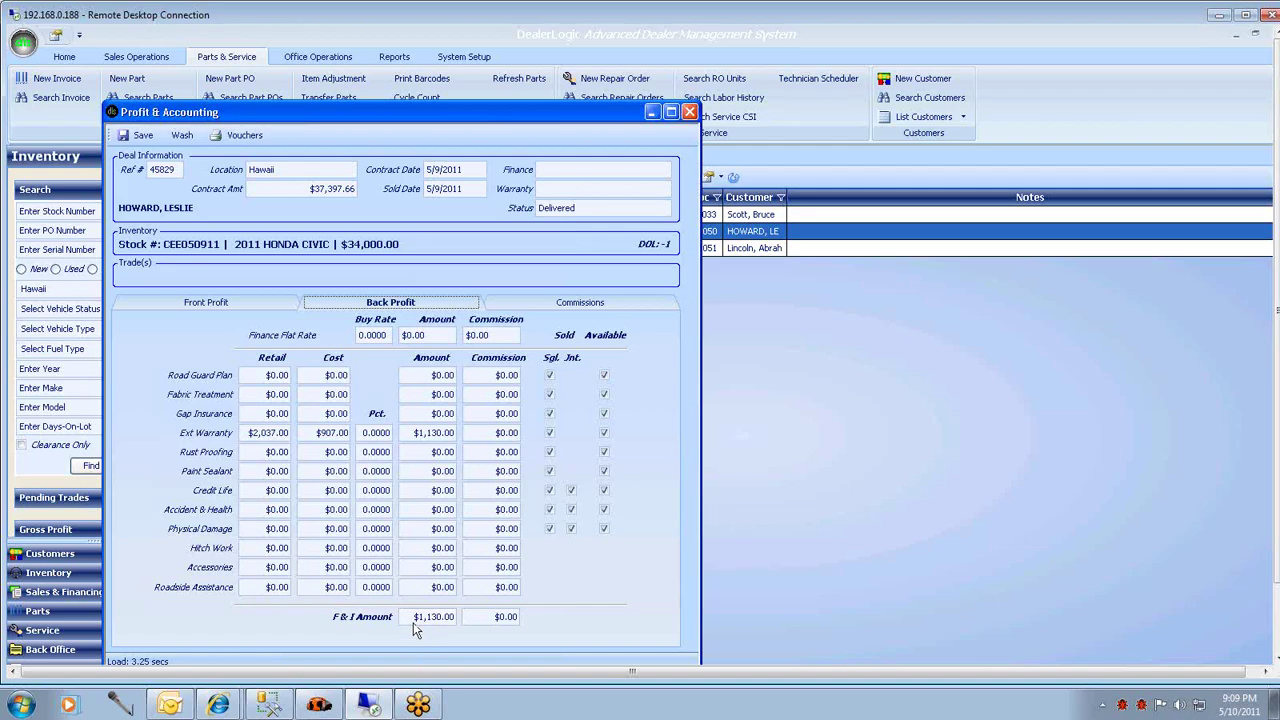
pyautogui.click(207, 304)
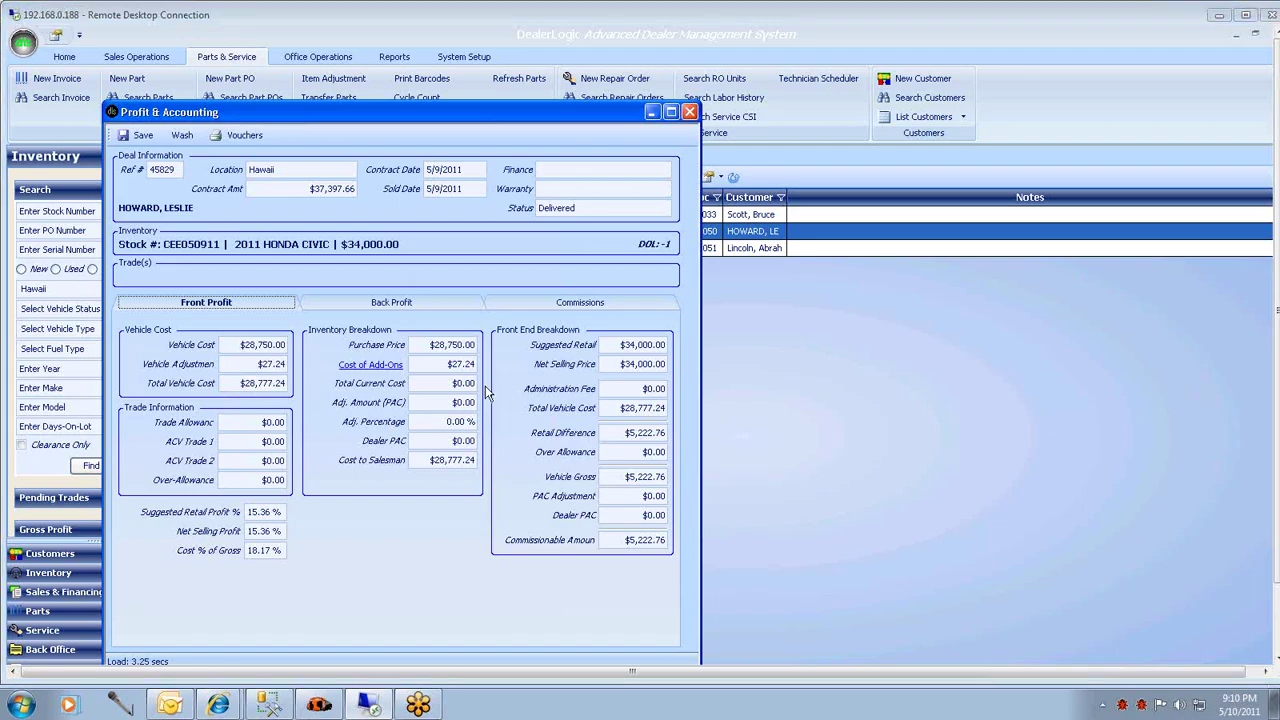
# Step: Wash the deal after reviewing its add-on costs, and read the Wash Out report down to the profit totals
pyautogui.click(183, 134)
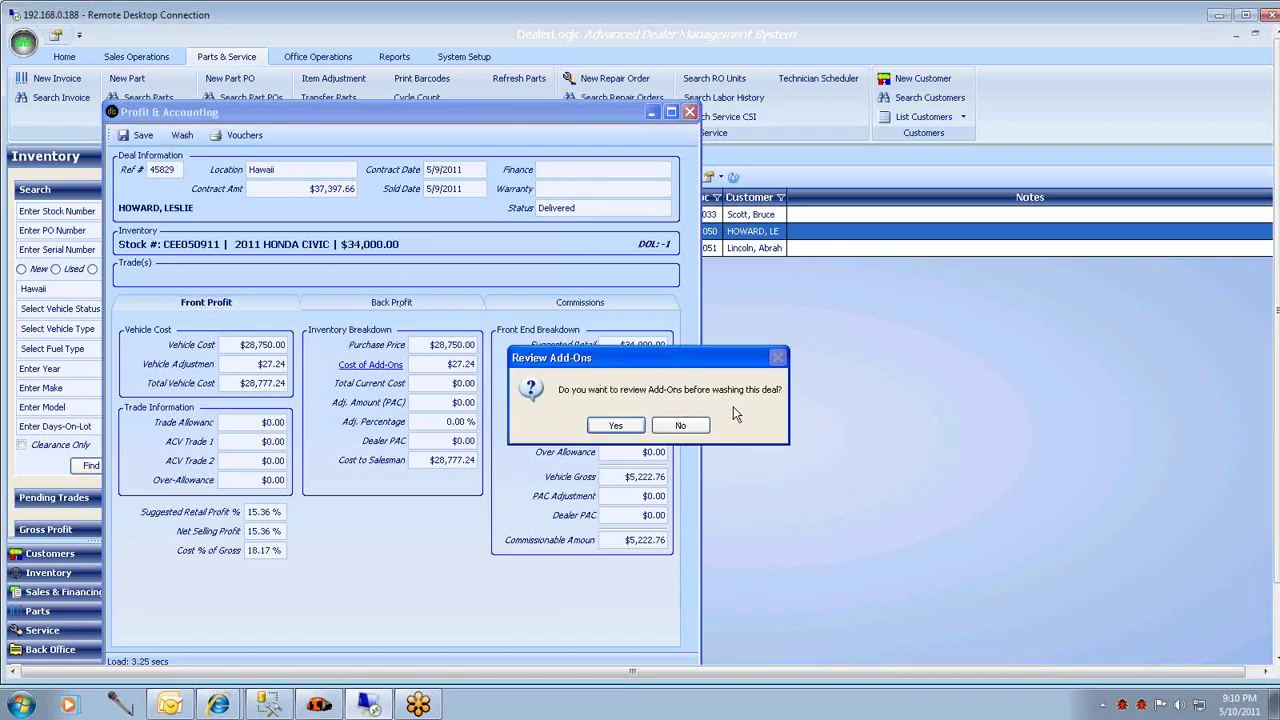
pyautogui.click(612, 427)
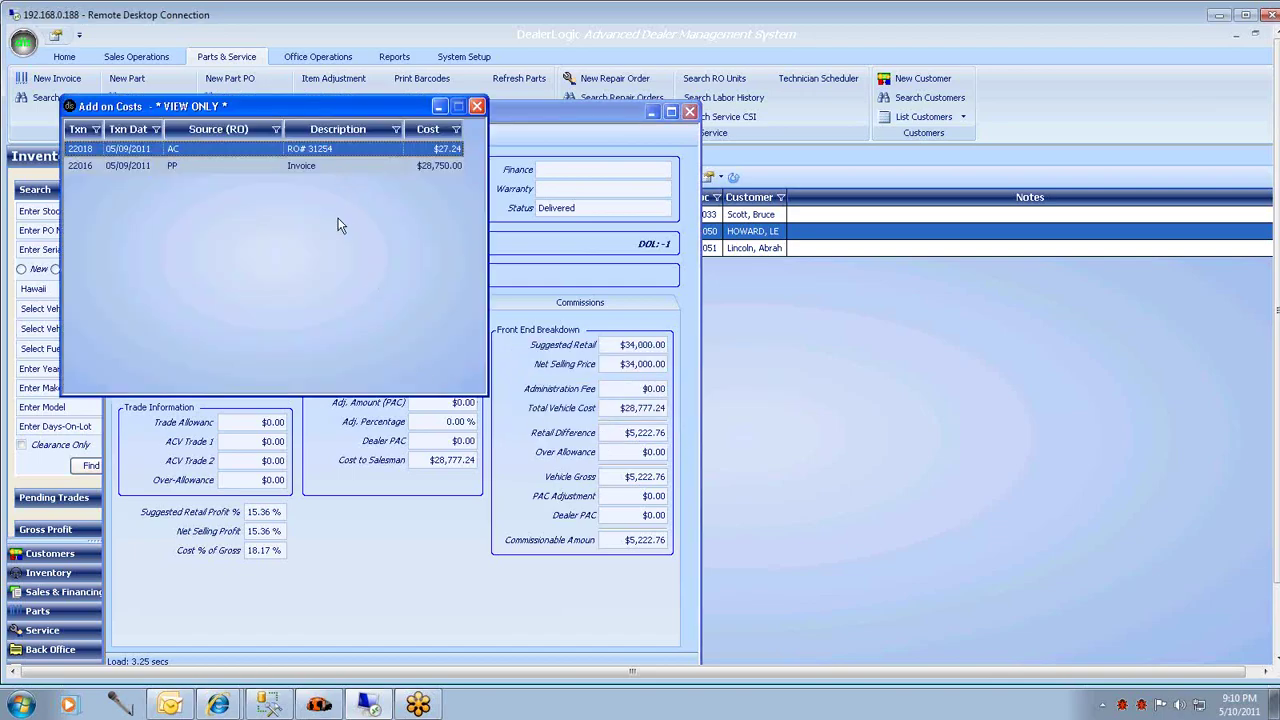
pyautogui.click(476, 106)
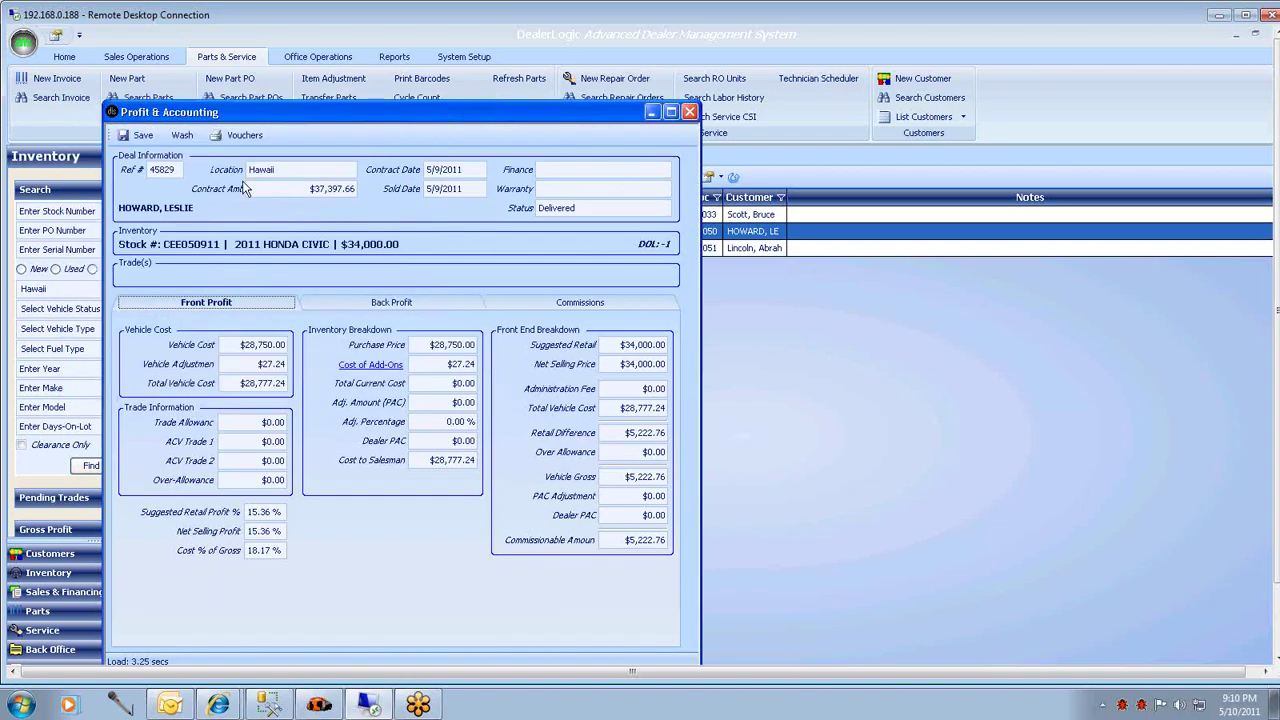
pyautogui.click(179, 136)
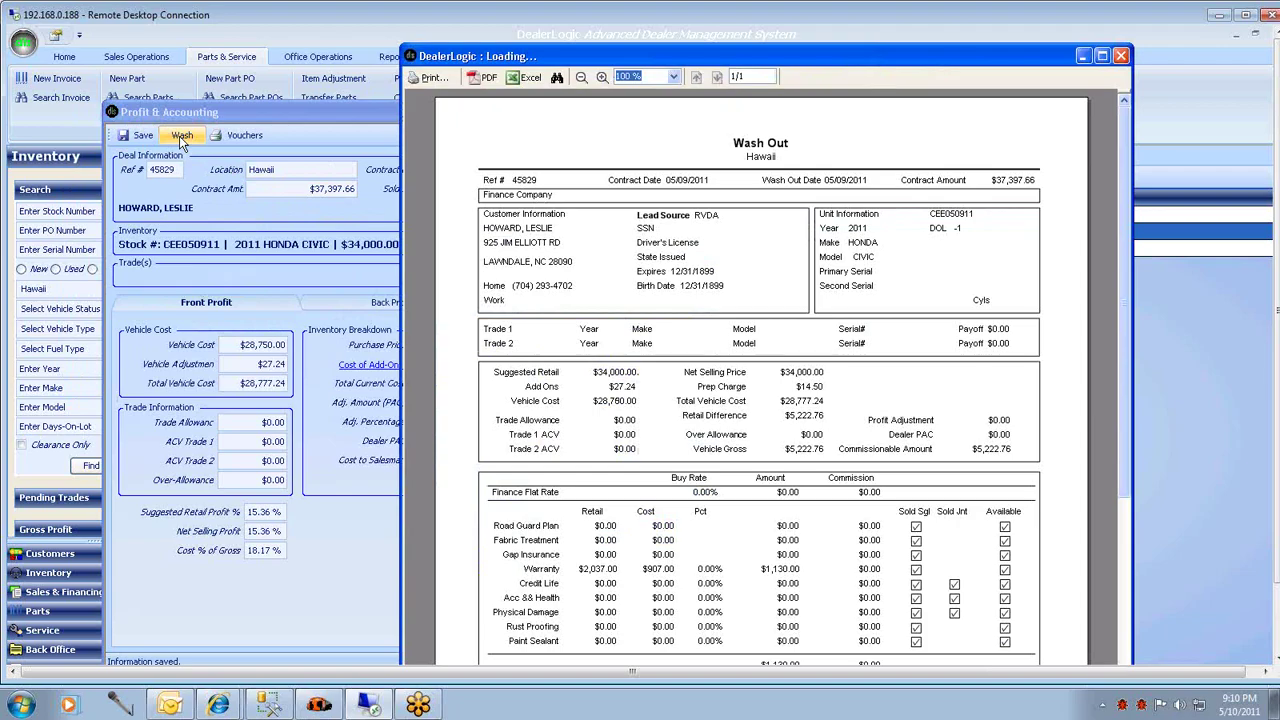
pyautogui.moveTo(1121, 164); pyautogui.dragTo(1137, 326)
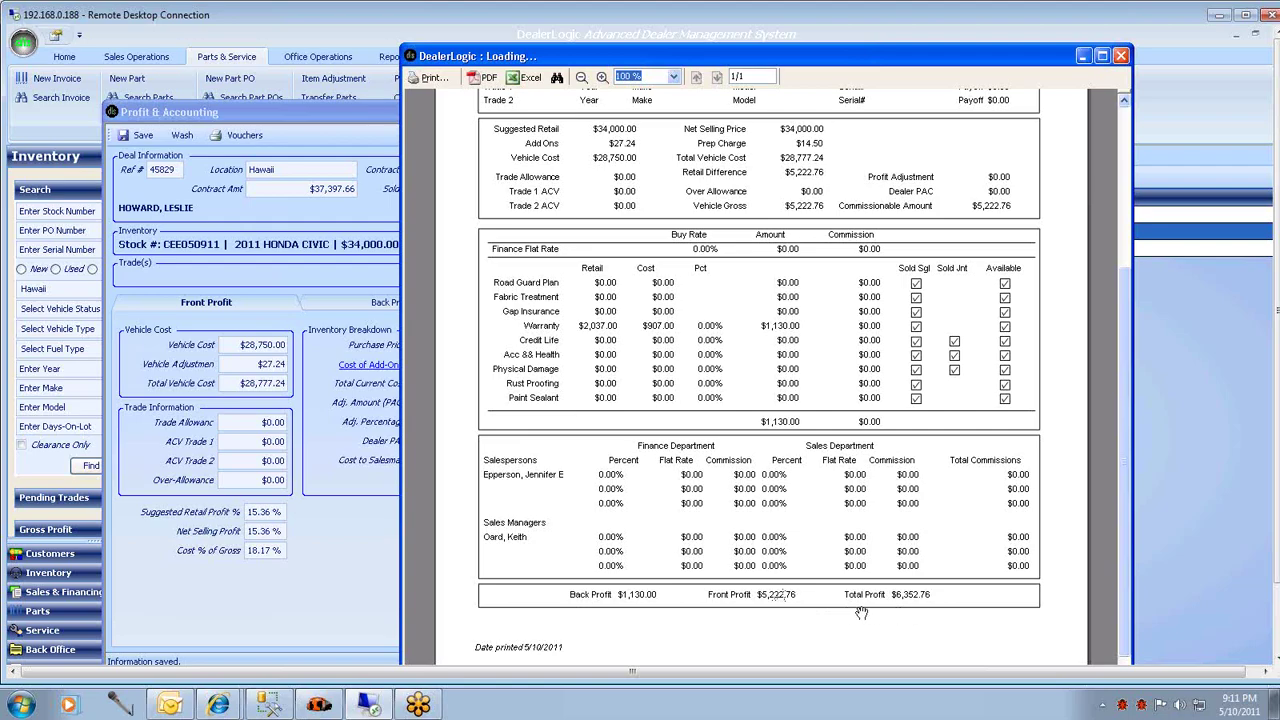
pyautogui.click(1121, 56)
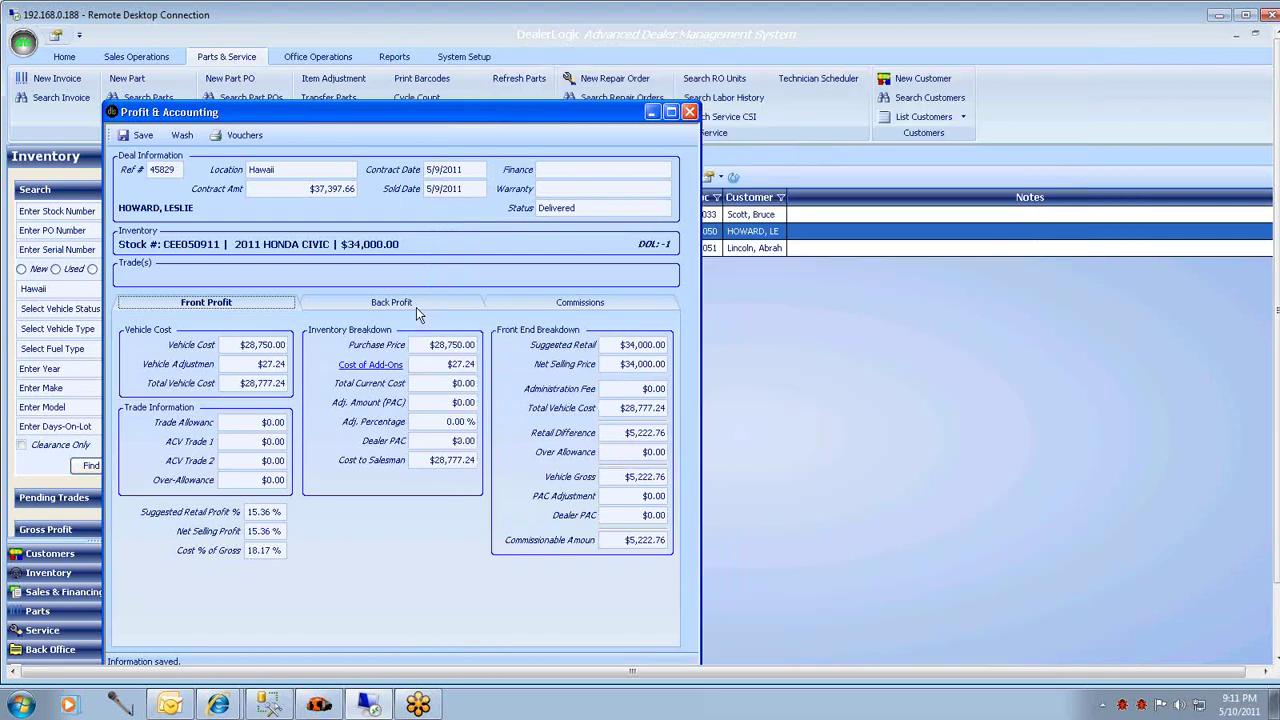
# Step: Review the back profit items, close the profit accounting and choose to reopen the deal form
pyautogui.click(403, 307)
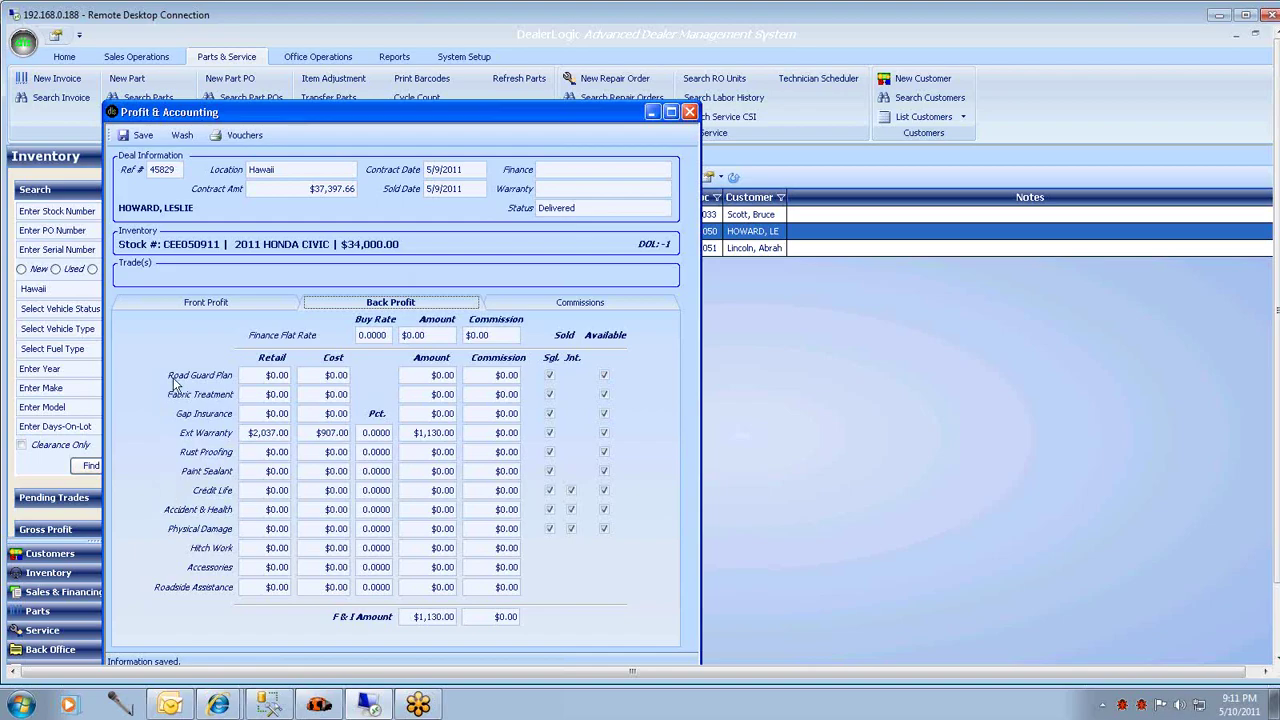
pyautogui.click(690, 114)
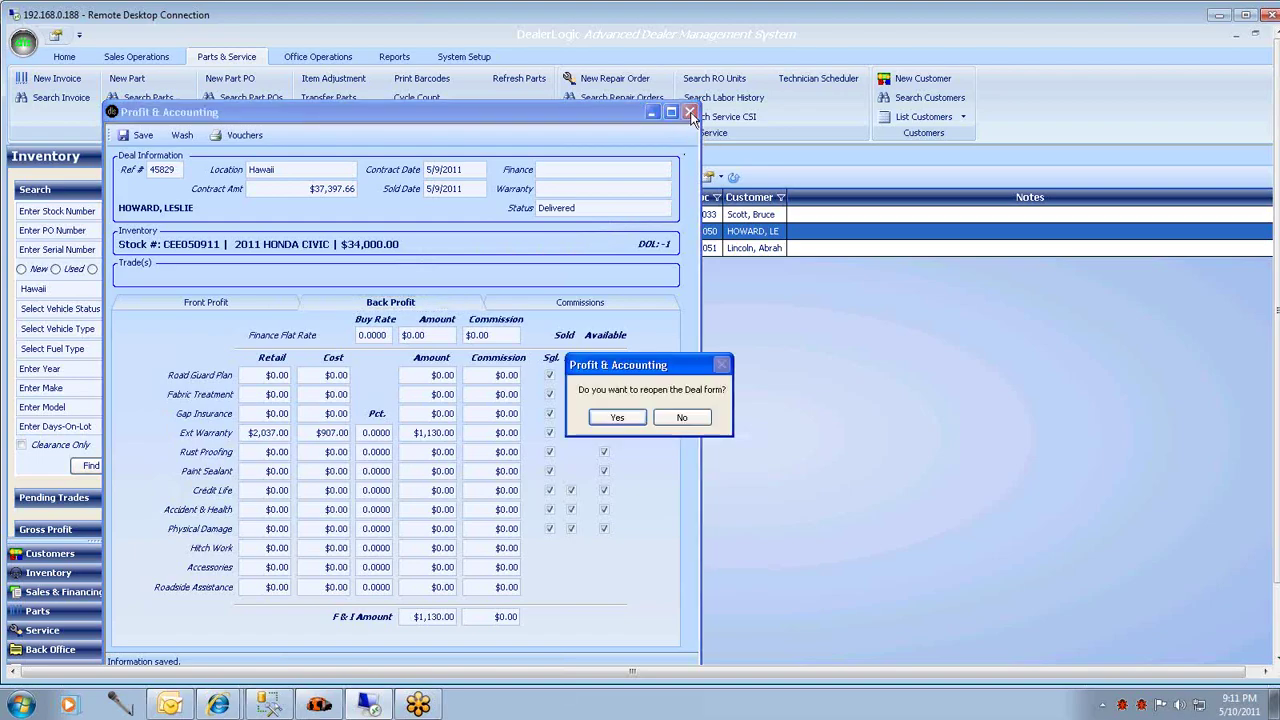
pyautogui.click(616, 422)
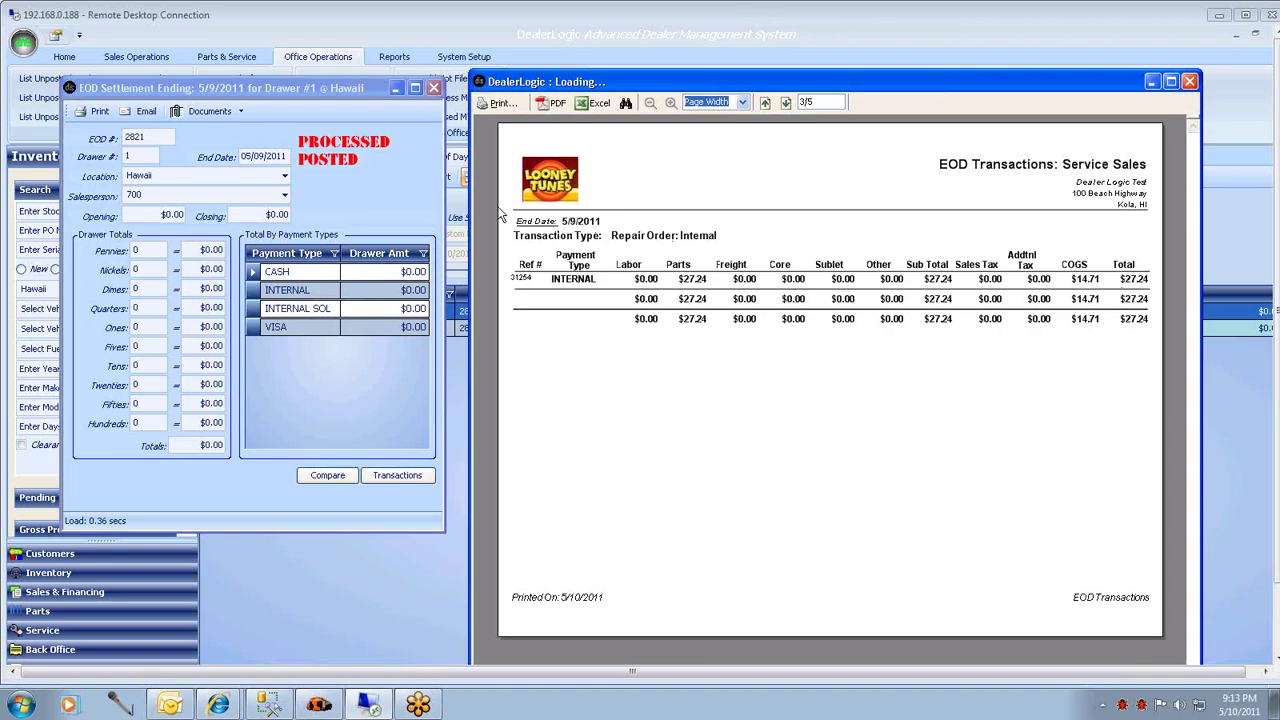
# Step: Close the end-of-day settlement and its Service Sales report, and view the Honda Civic deal again from the deal list
pyautogui.click(434, 89)
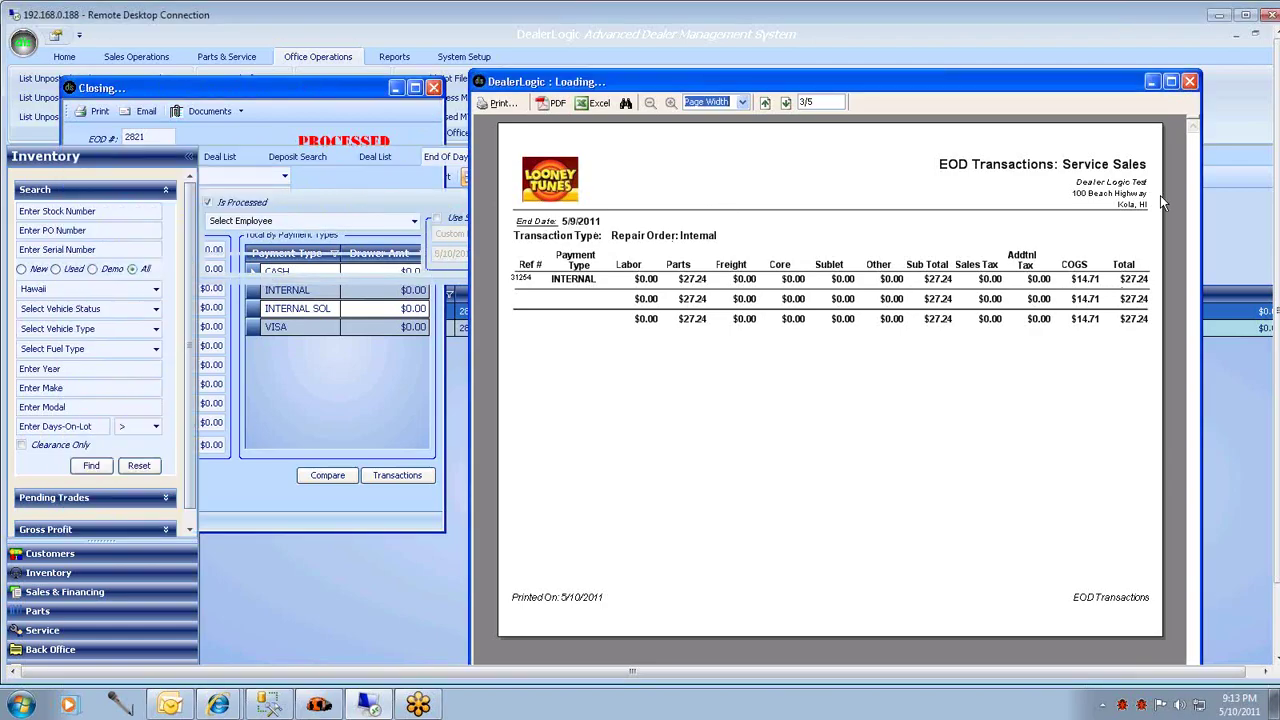
pyautogui.click(1189, 81)
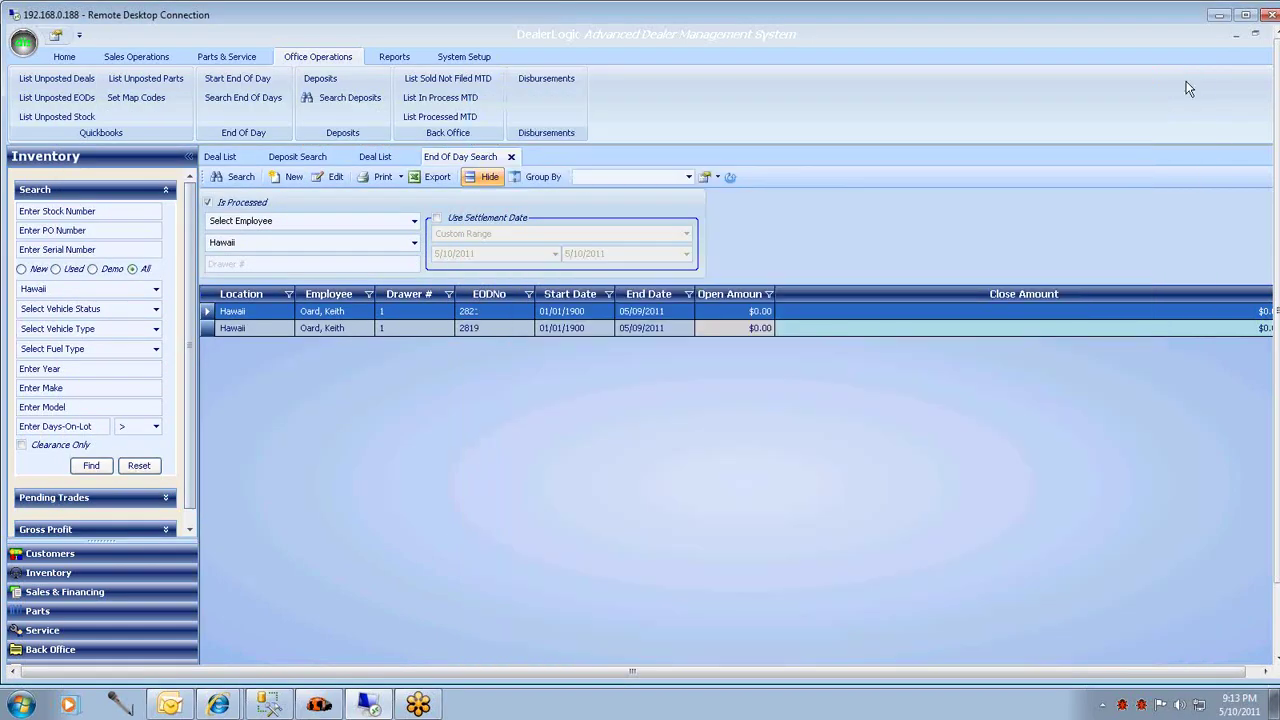
pyautogui.click(375, 157)
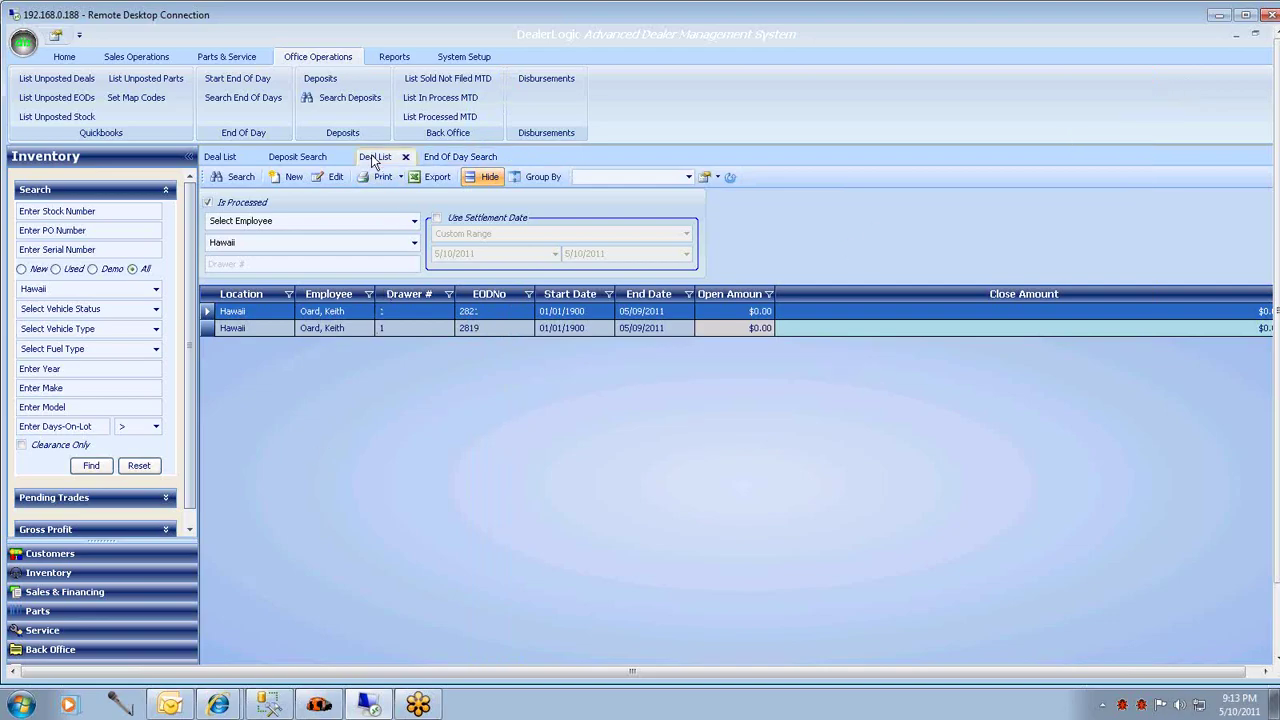
pyautogui.doubleClick(207, 231)
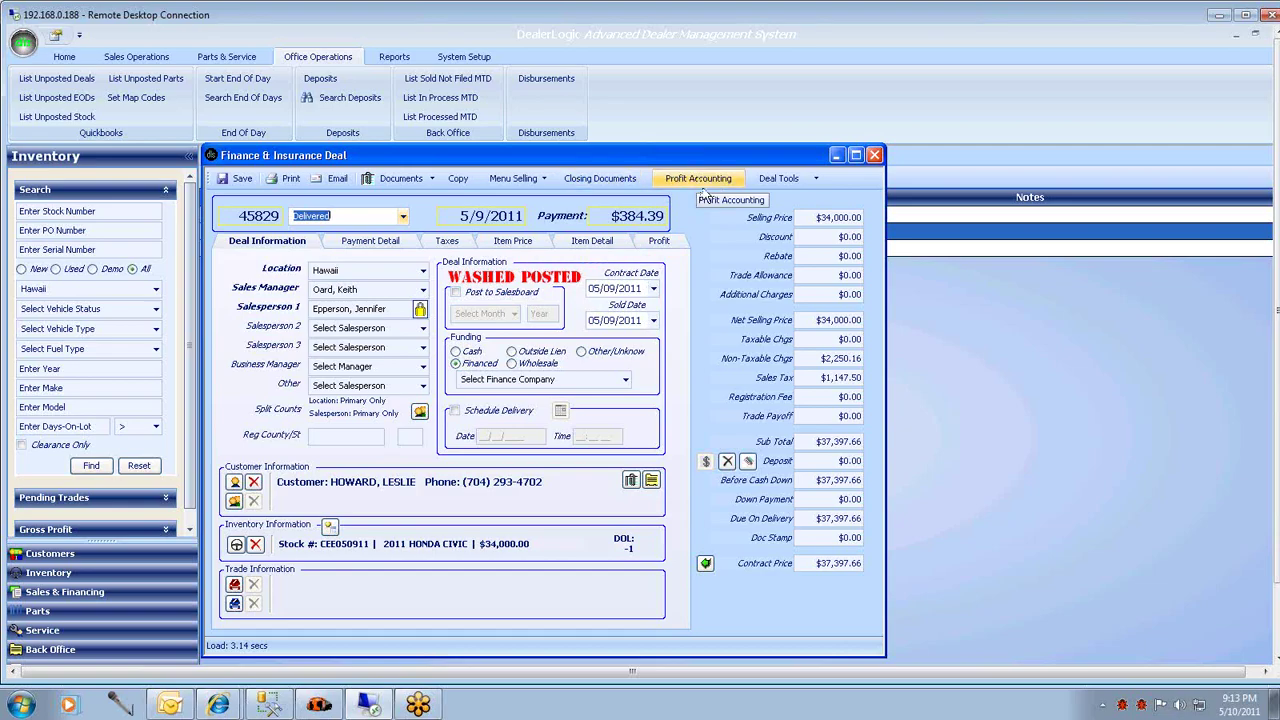
pyautogui.click(874, 157)
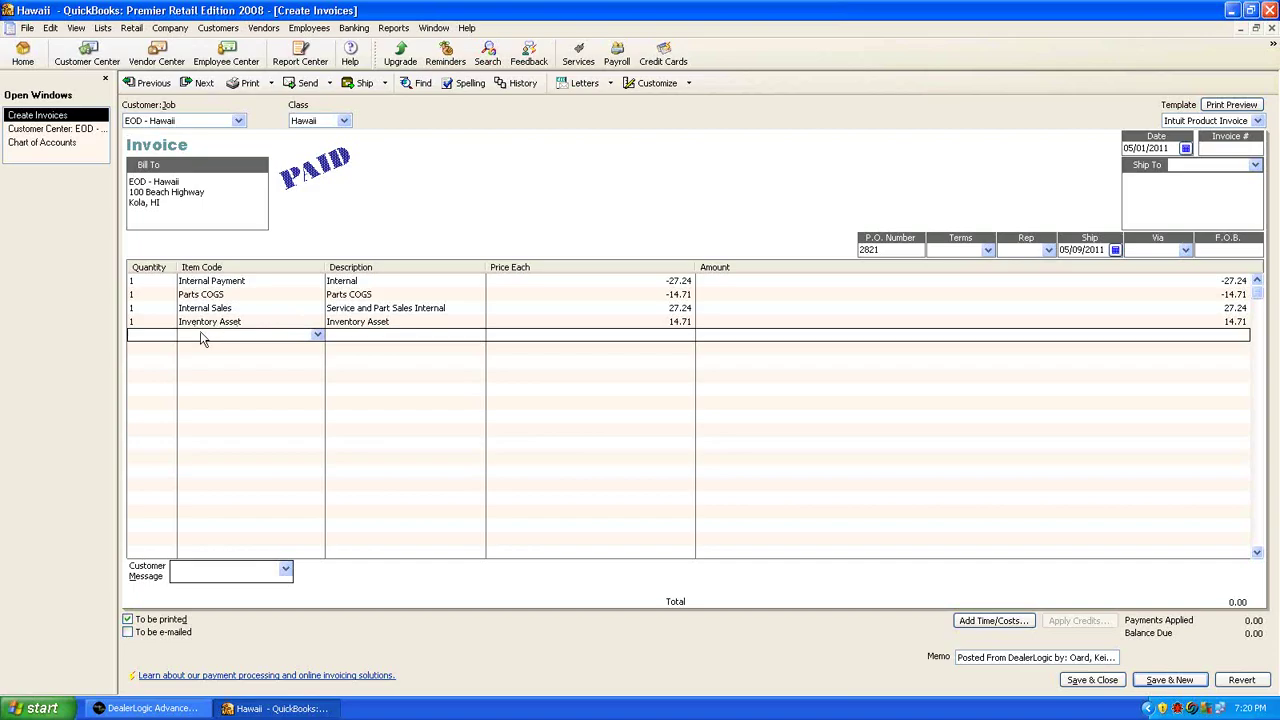
# Step: In the QuickBooks item list, check the accounts mapped to Internal Payment, Parts COGS, Internal Sales, Inventory Asset and Inventory Add-ons
pyautogui.press('Up')
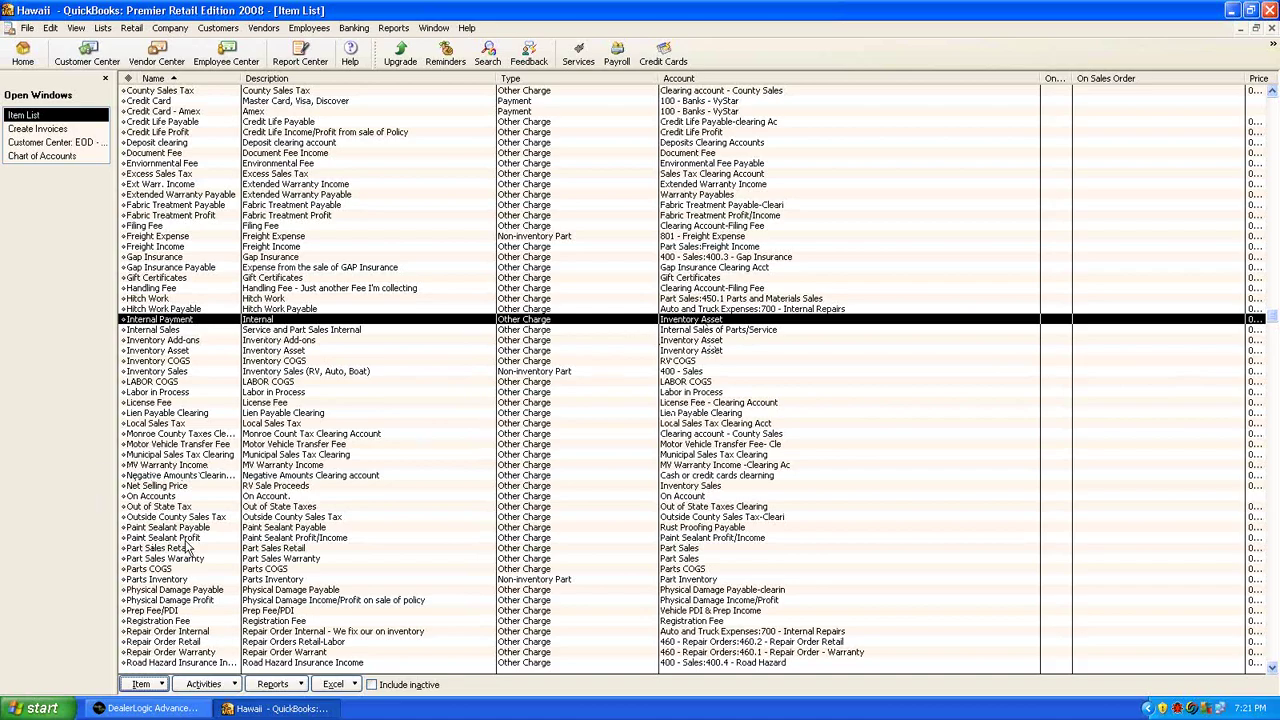
pyautogui.click(166, 570)
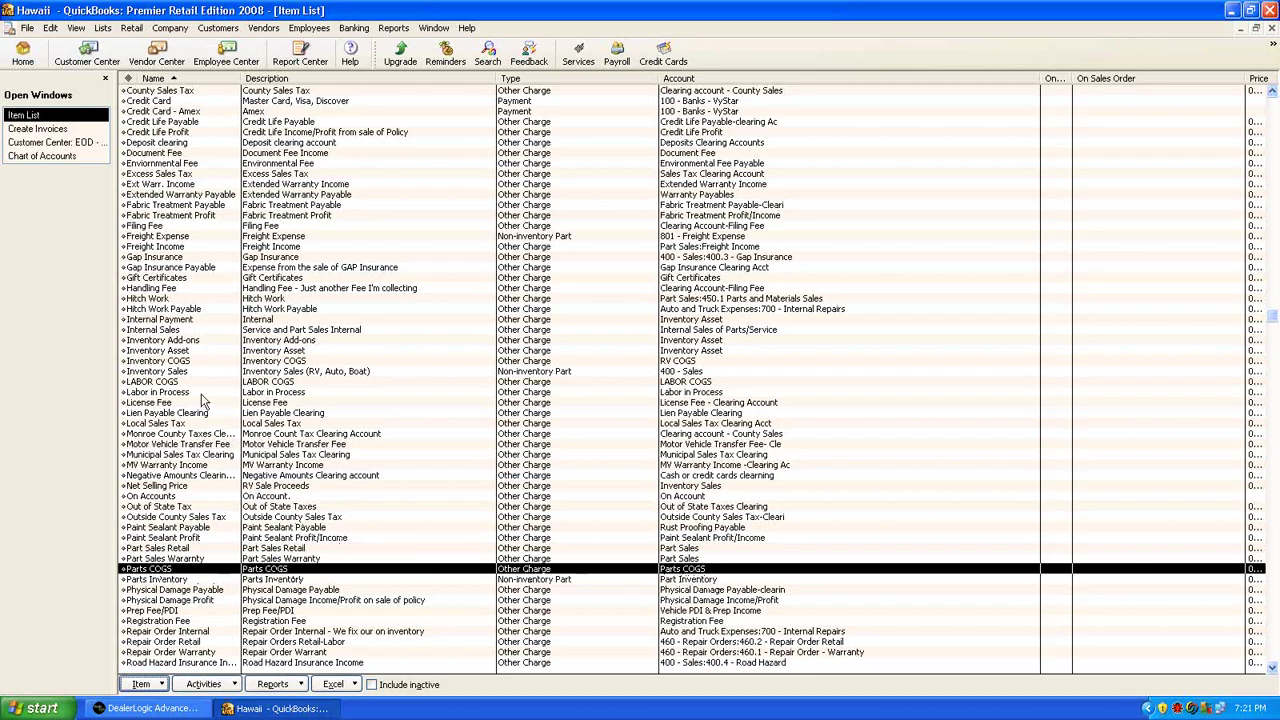
pyautogui.click(174, 333)
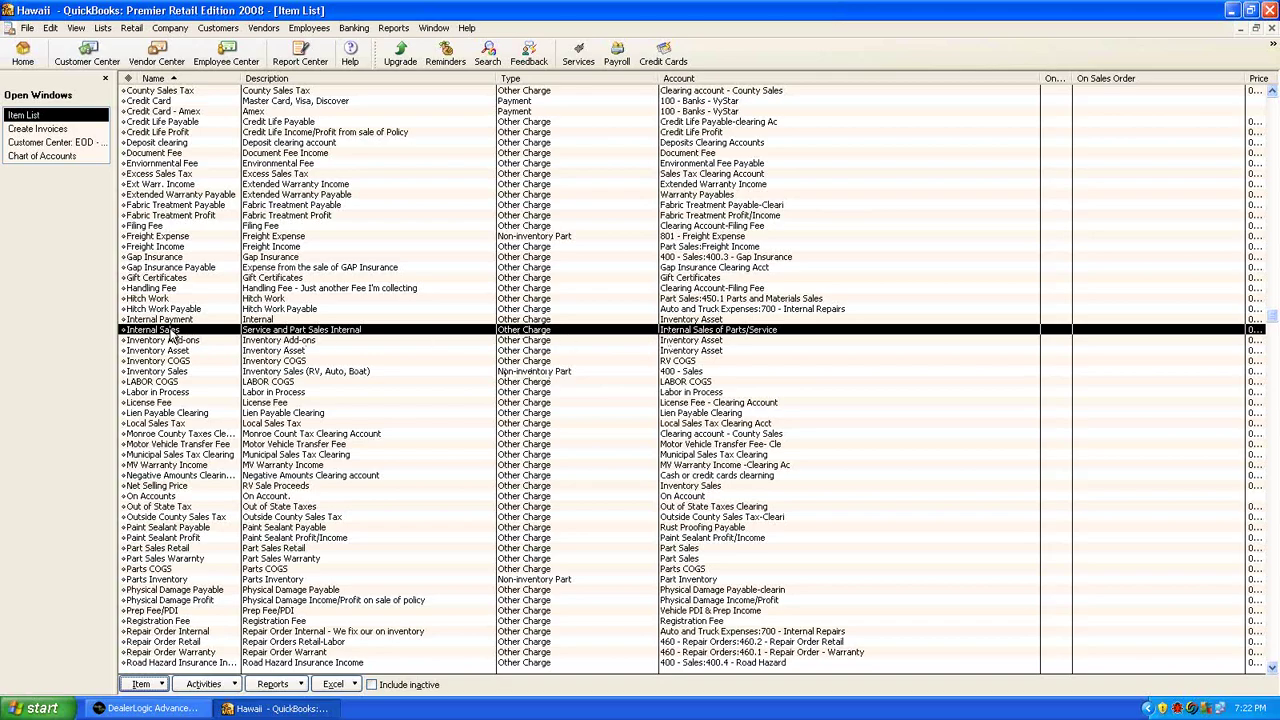
pyautogui.doubleClick(172, 335)
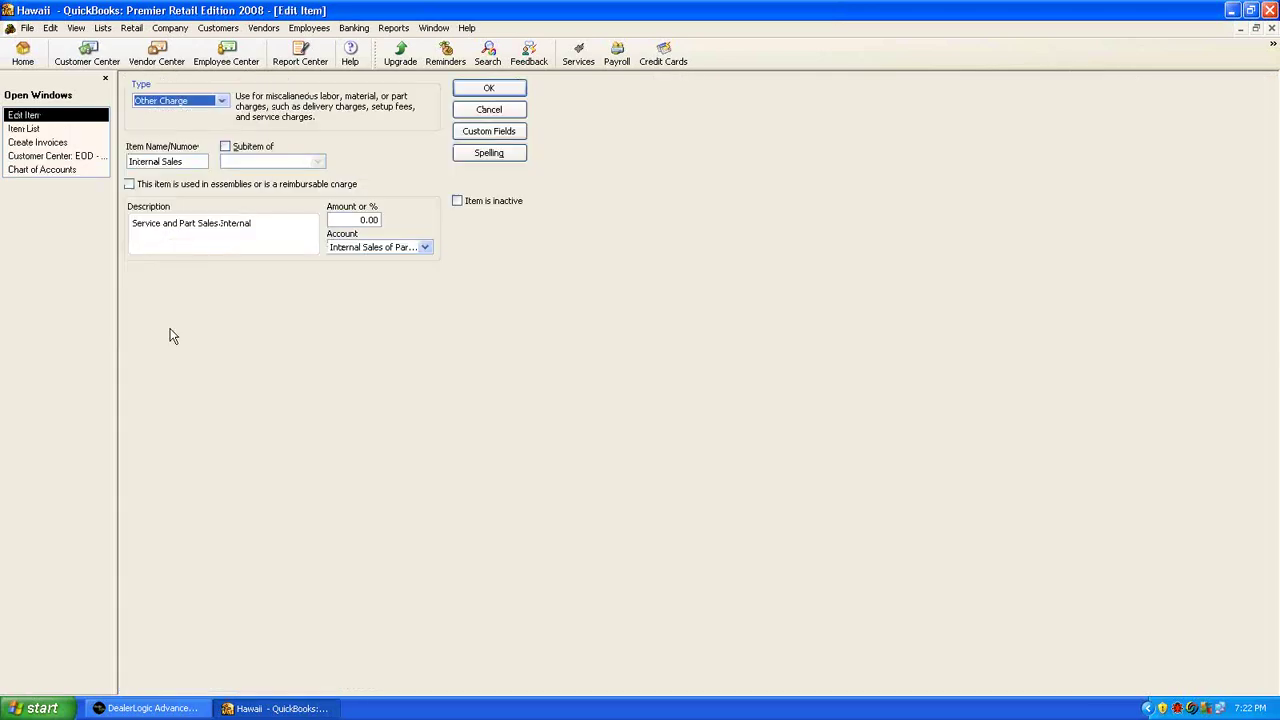
pyautogui.click(425, 247)
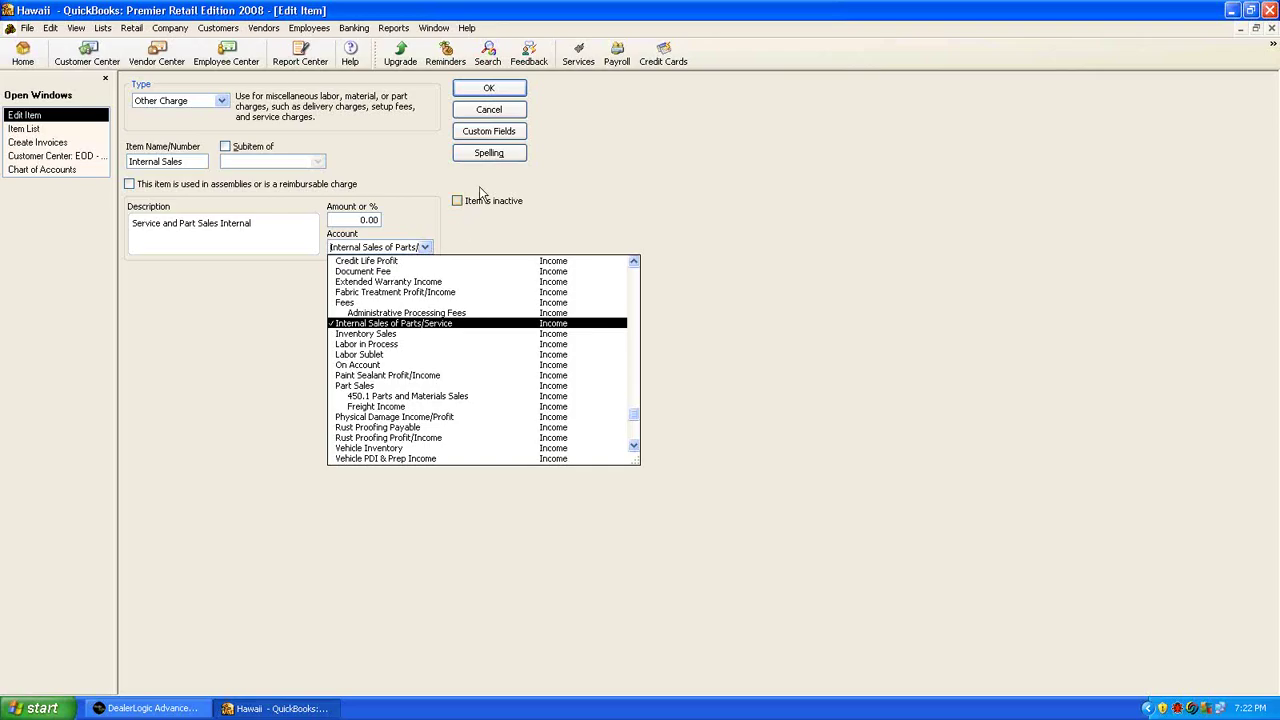
pyautogui.click(489, 88)
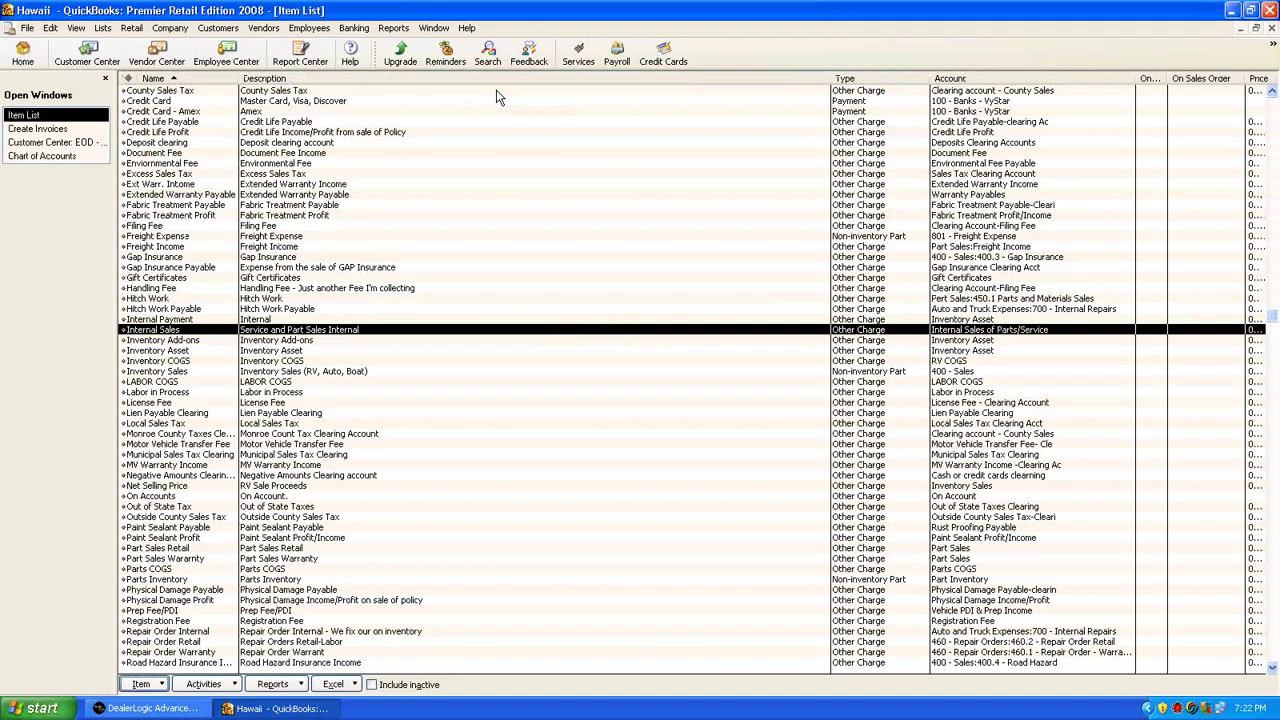
pyautogui.click(181, 353)
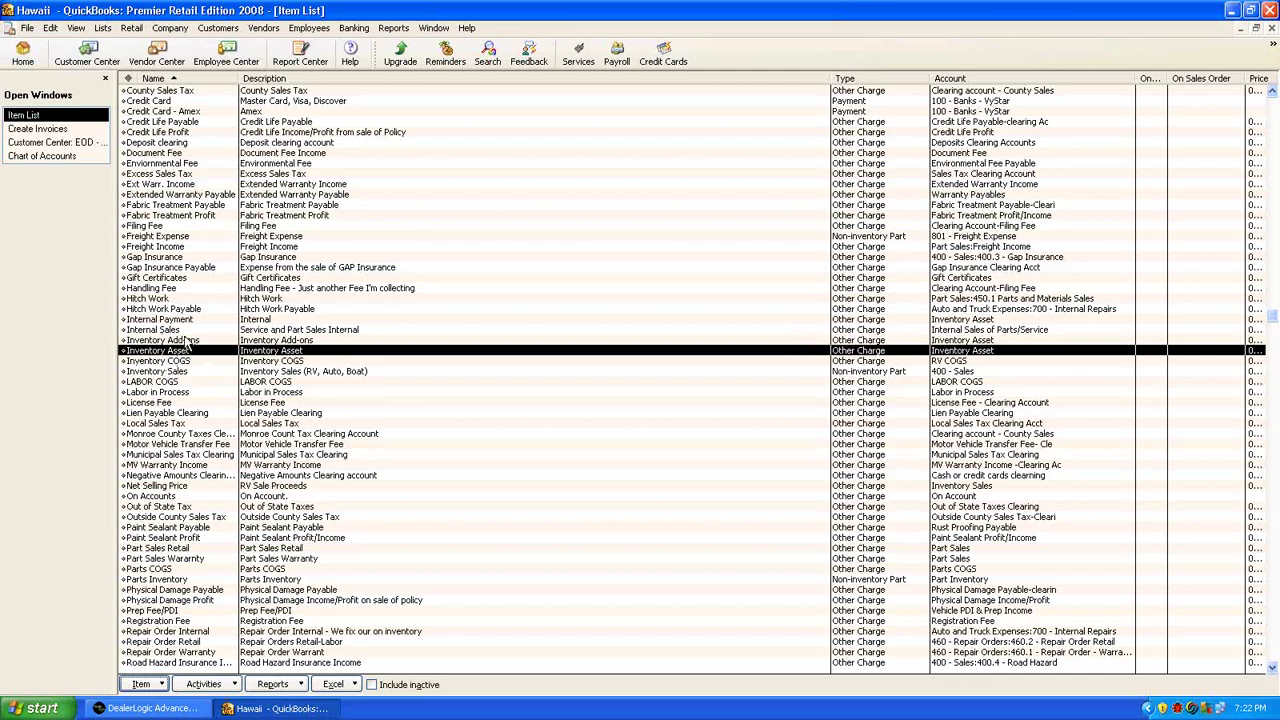
pyautogui.click(187, 343)
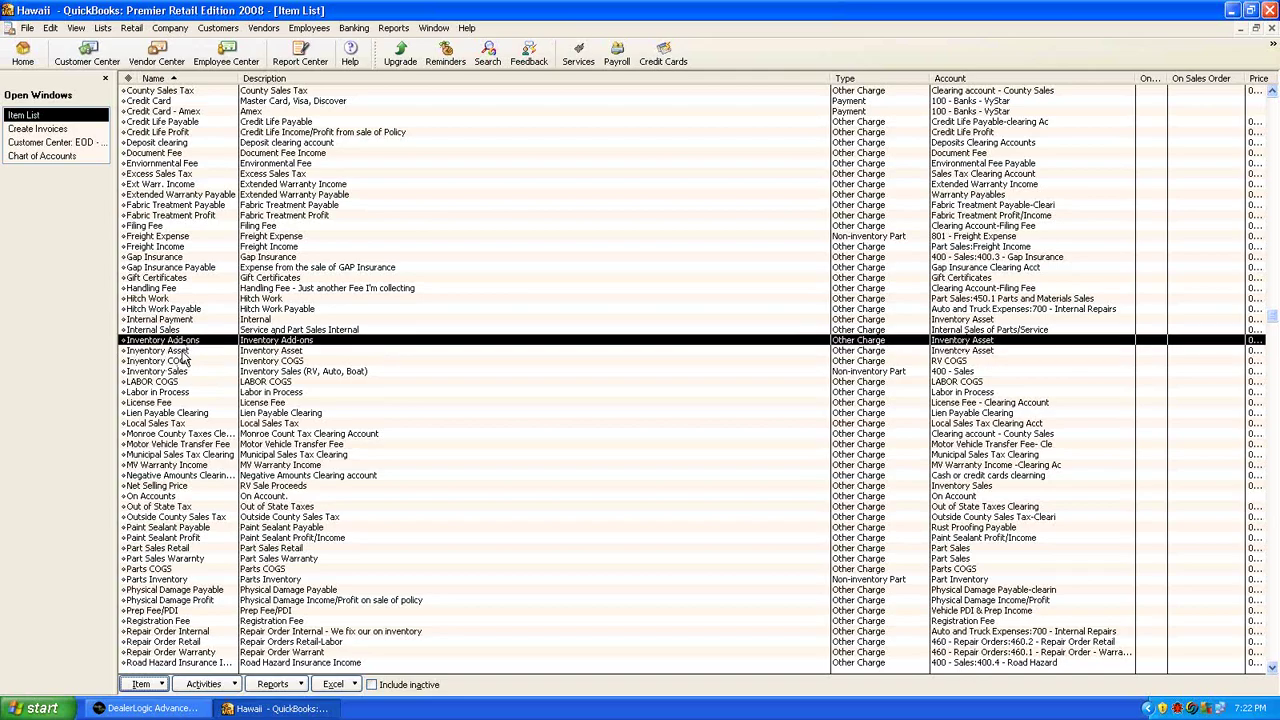
# Step: Open the Inventory Asset item, check its assigned account against the available accounts, and close the item keeping Inventory Asset
pyautogui.click(182, 353)
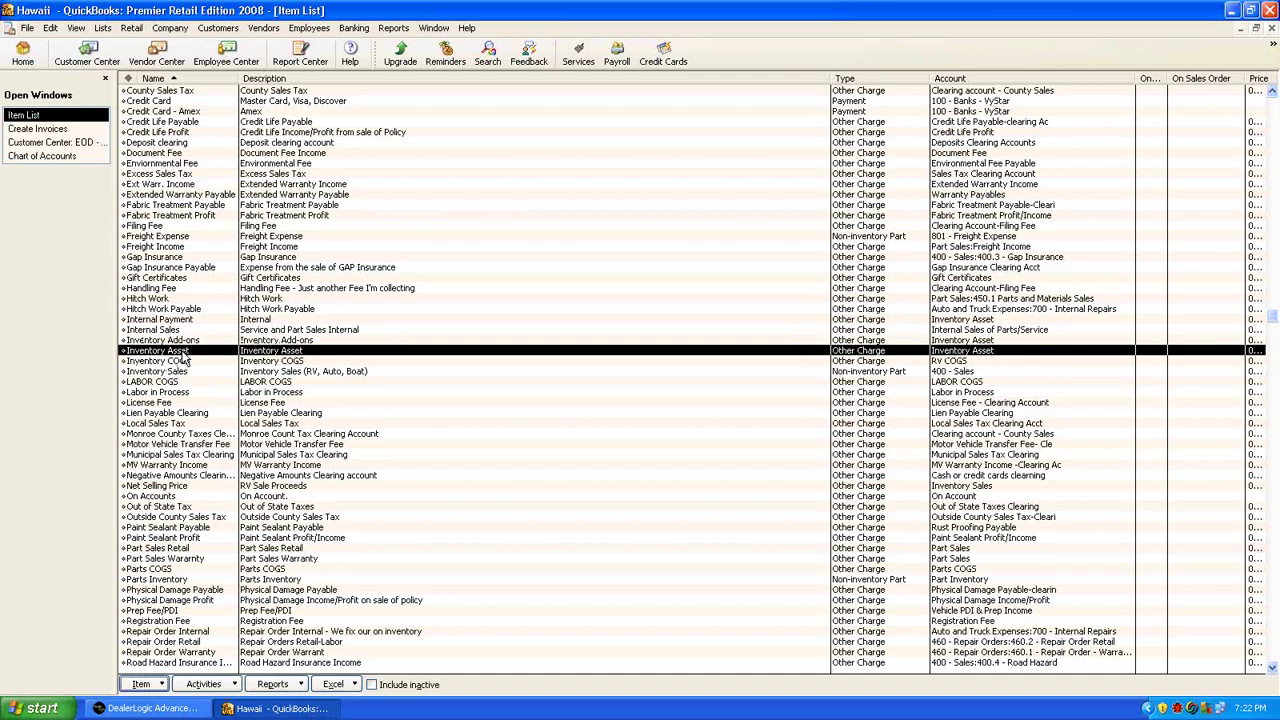
pyautogui.doubleClick(183, 355)
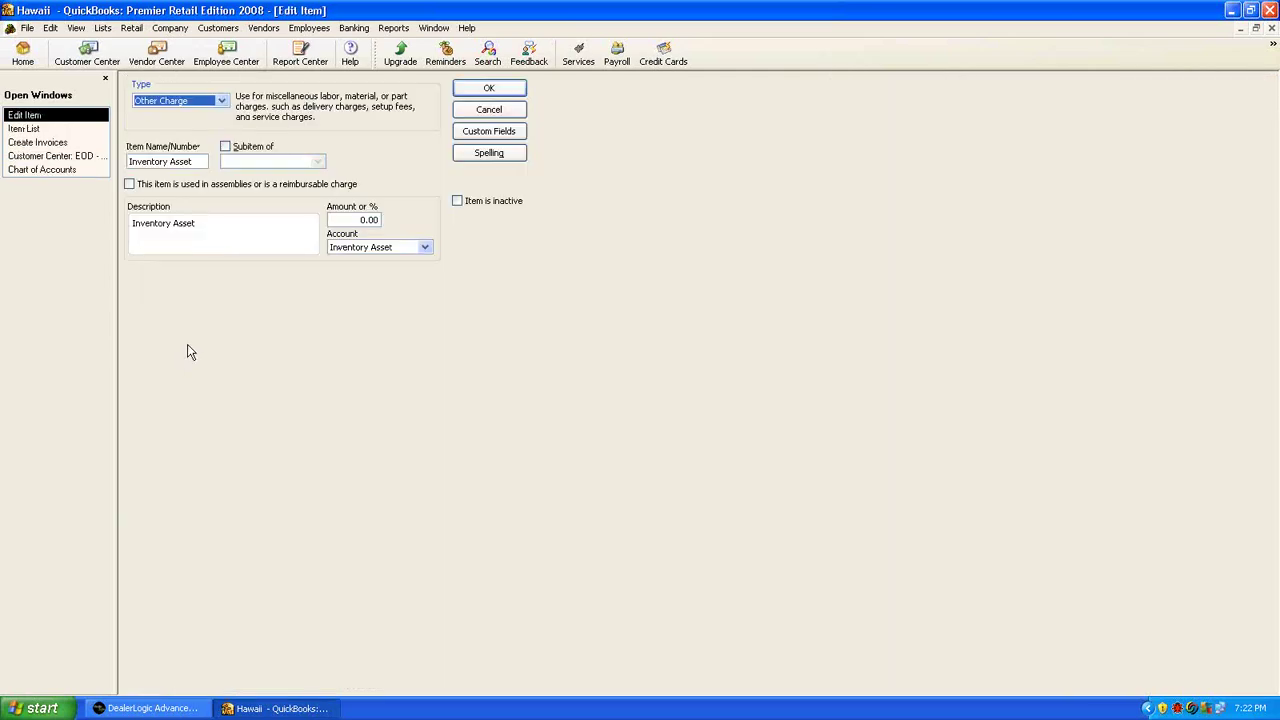
pyautogui.click(425, 248)
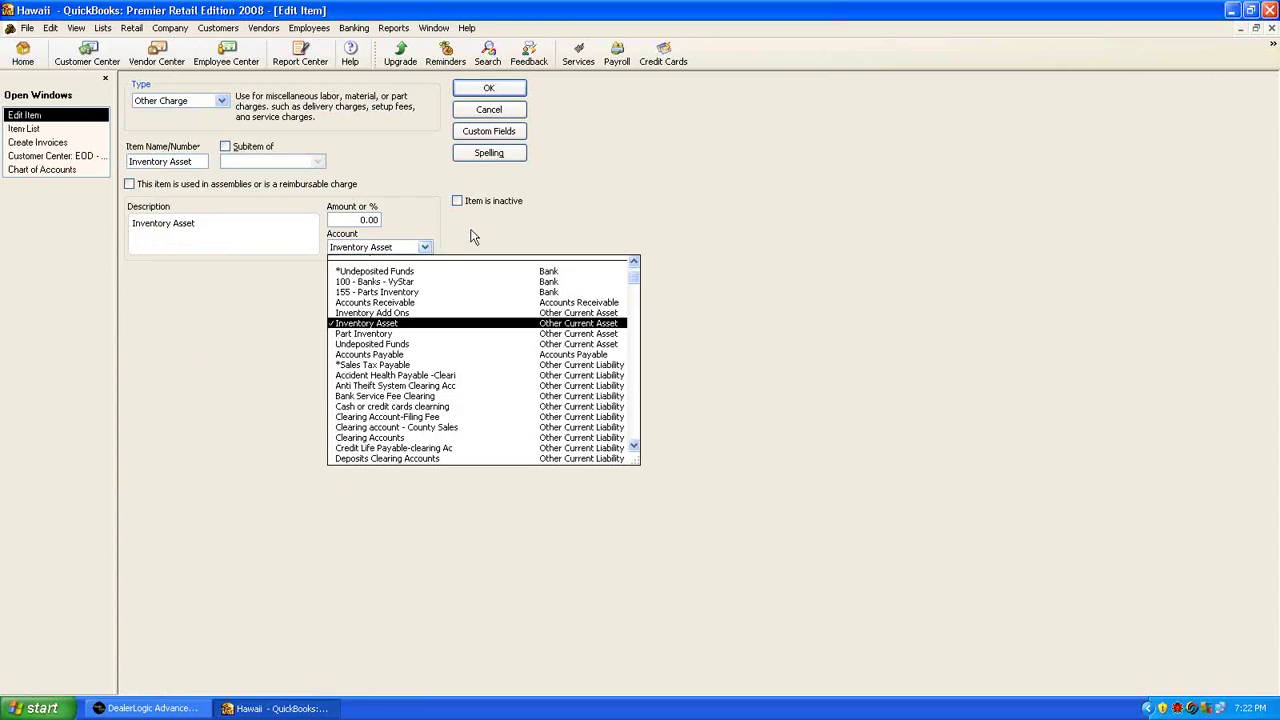
pyautogui.click(489, 88)
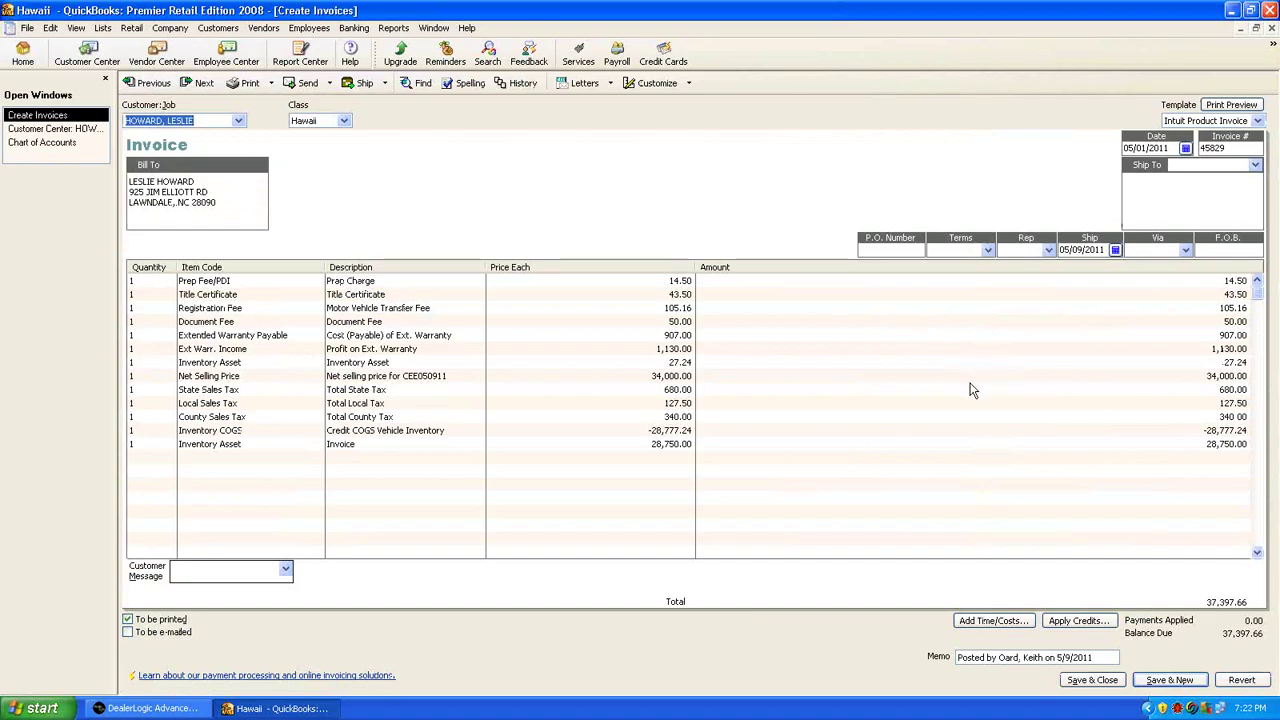
# Step: Review the customer invoice's fee and warranty lines, from Prep Fee/PDI through Title, Registration and Document Fee to Ext Warr. Income
pyautogui.click(398, 281)
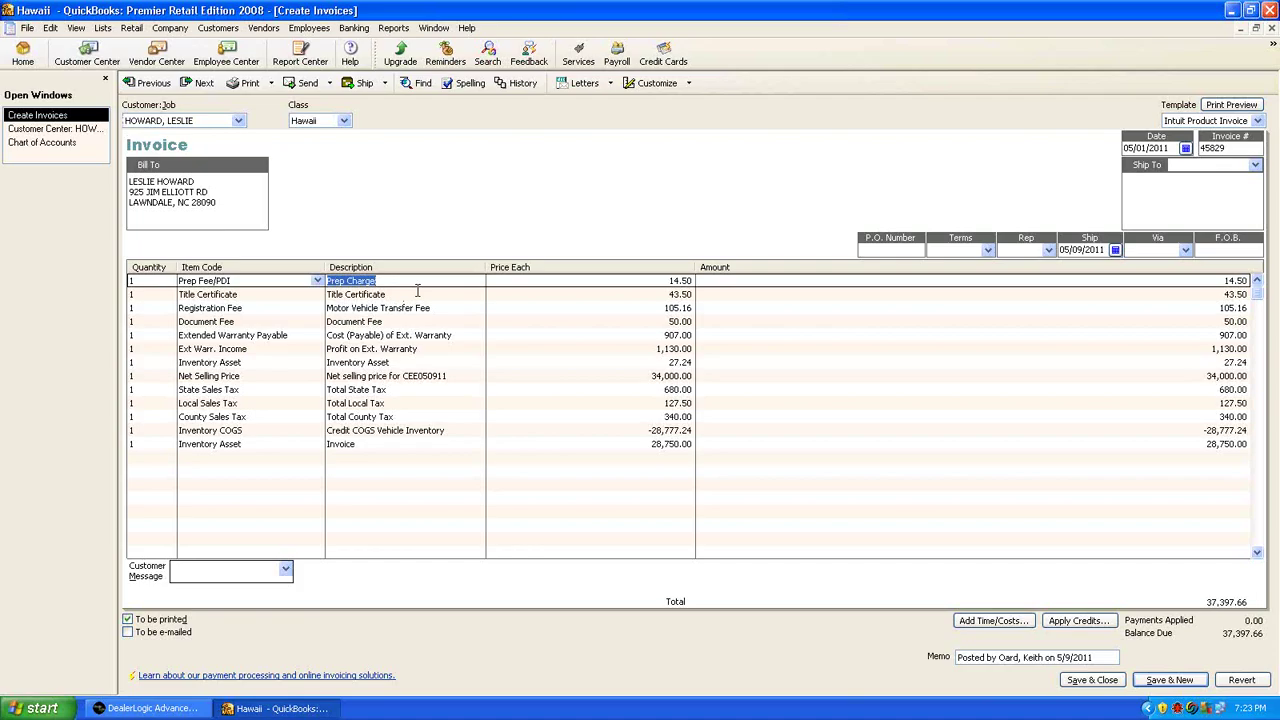
pyautogui.click(417, 291)
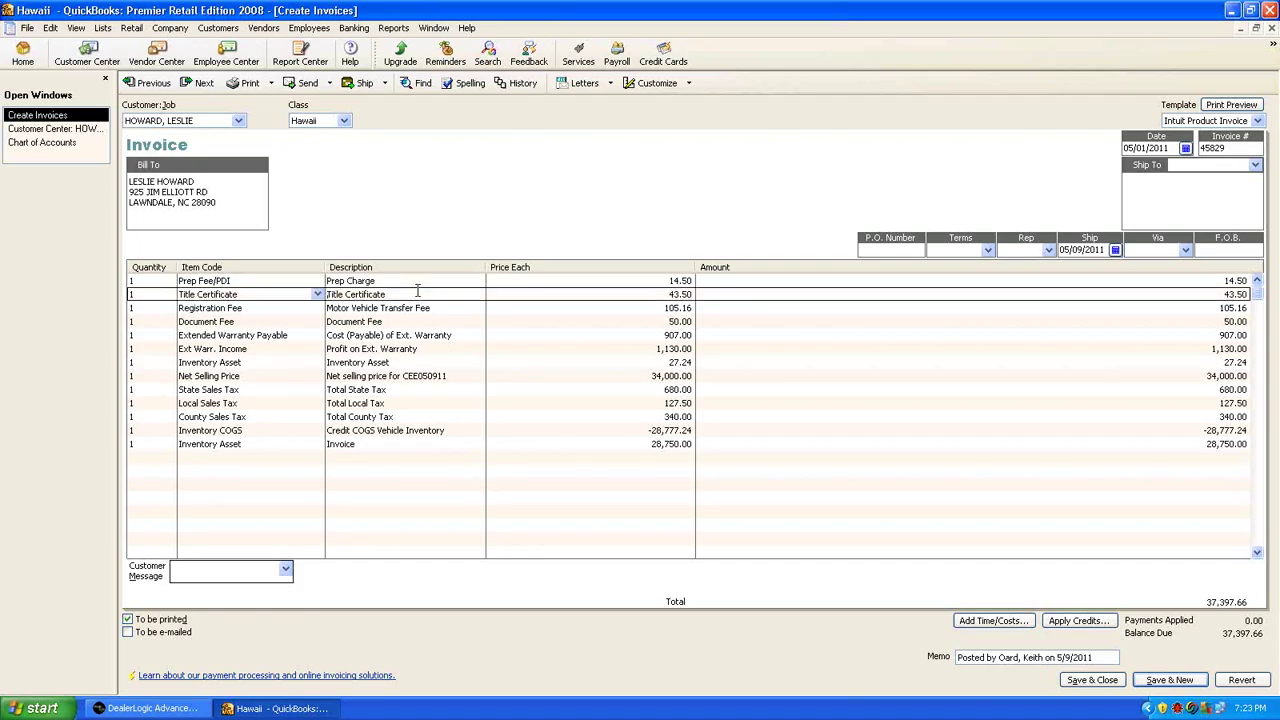
pyautogui.press('Down')
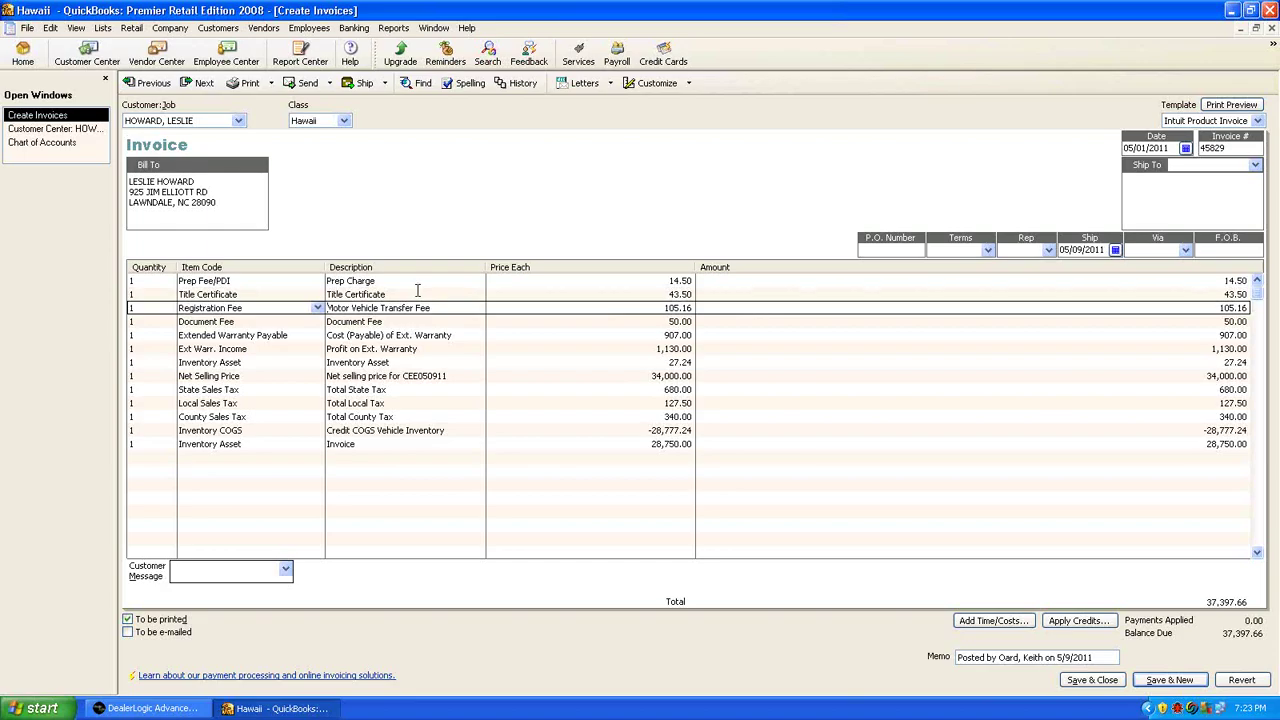
pyautogui.press('Up')
pyautogui.press('Up')
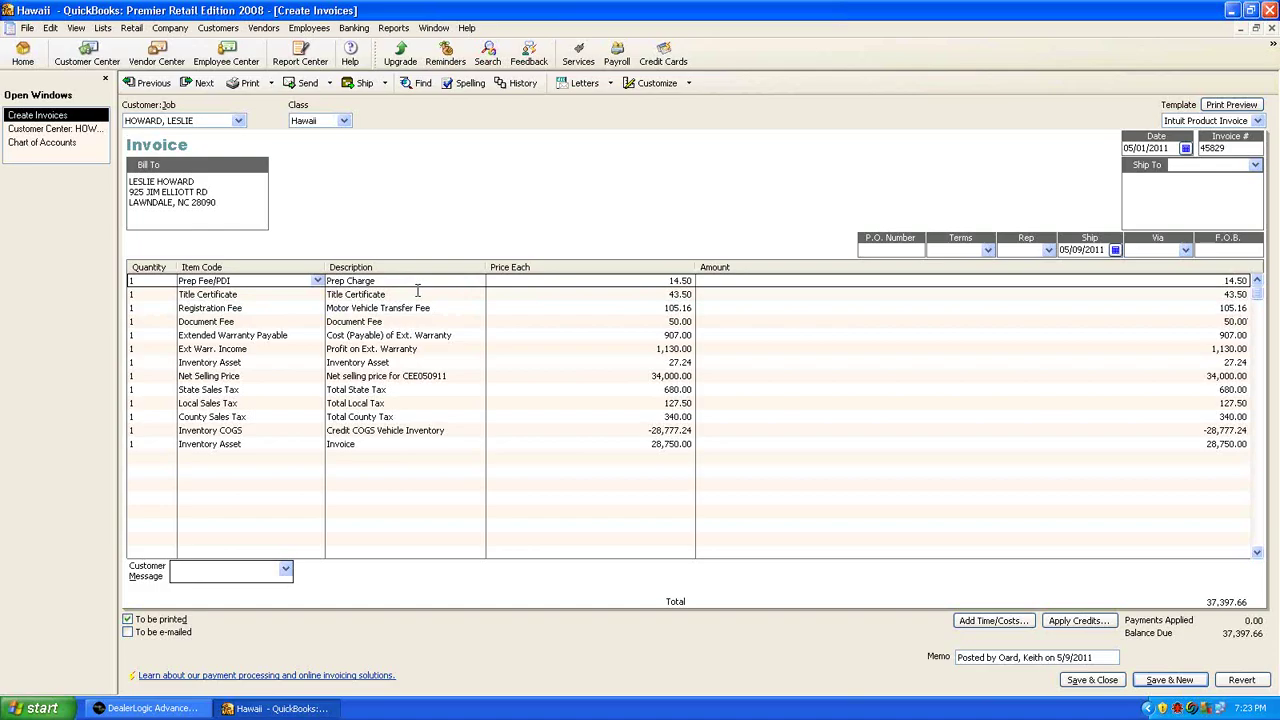
pyautogui.press('Down')
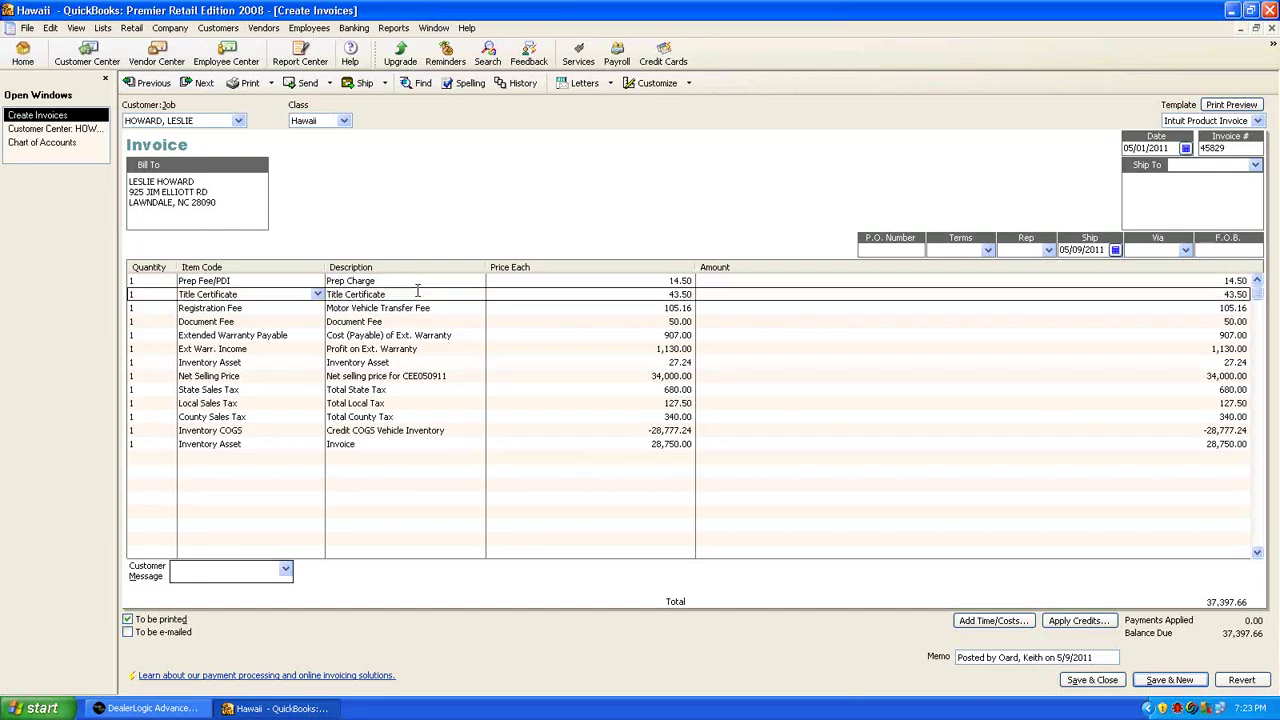
pyautogui.press('Down')
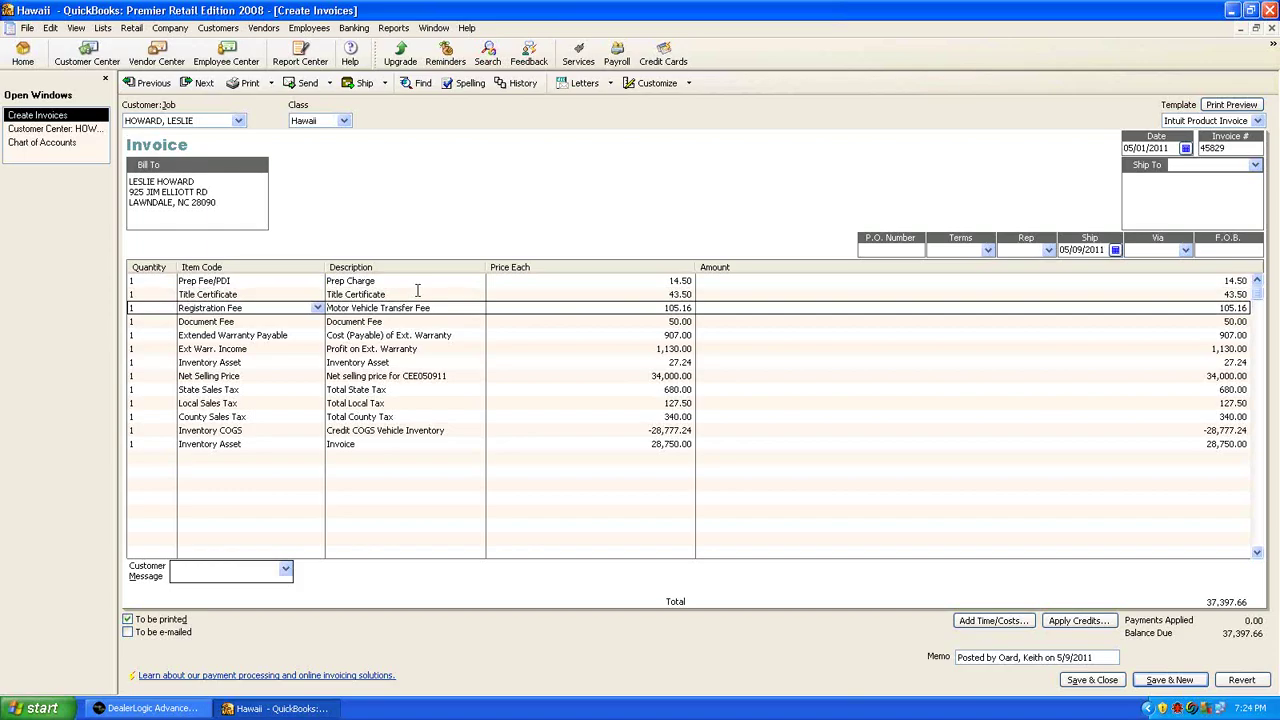
pyautogui.press('Down')
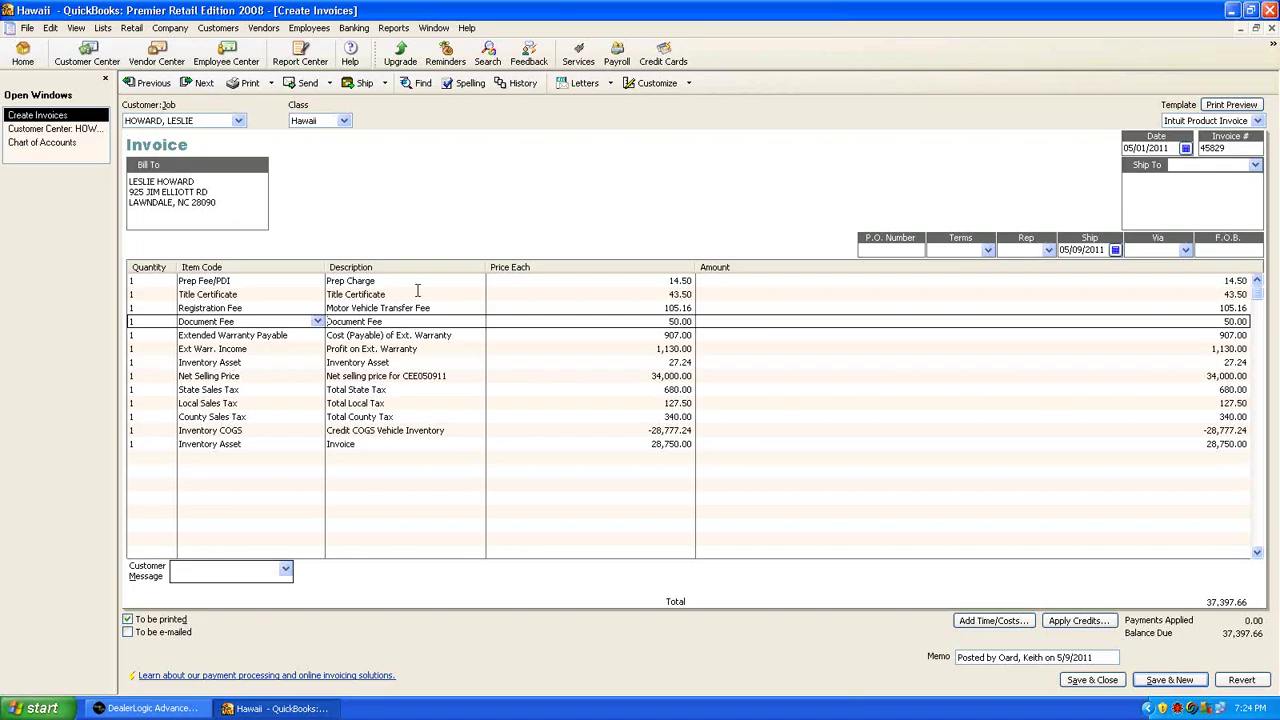
pyautogui.press('Down')
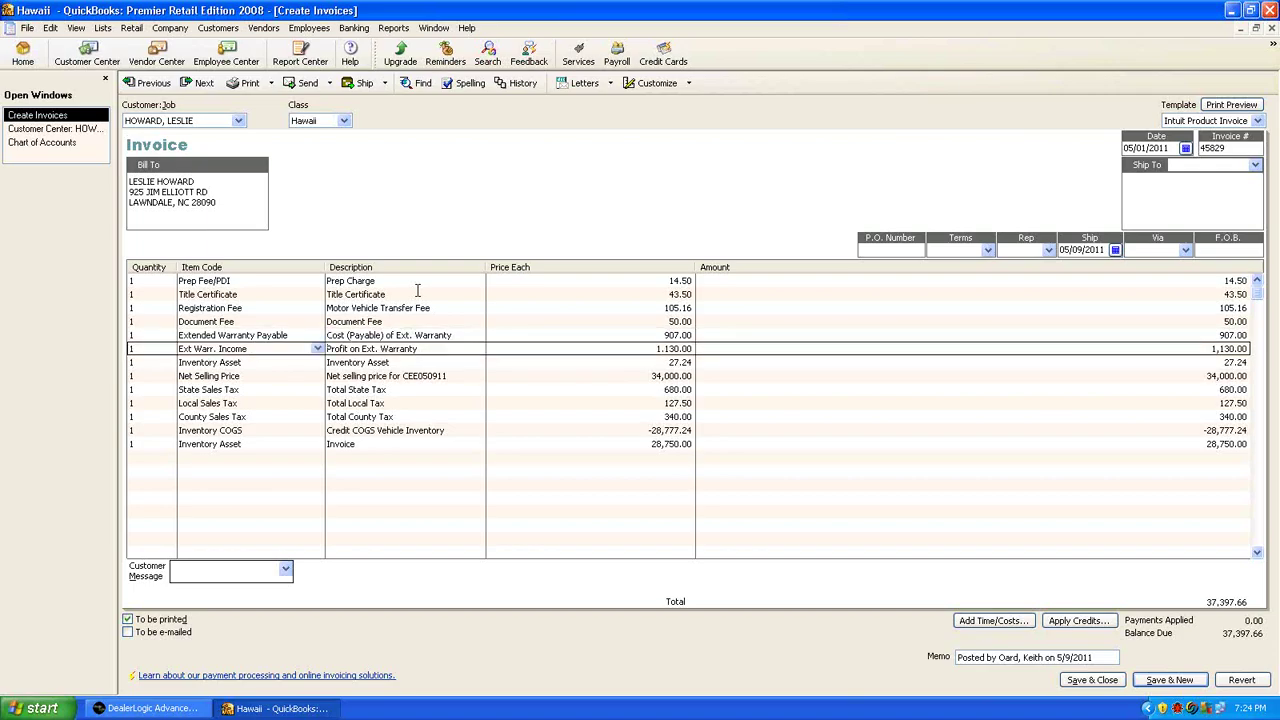
# Step: Review the remaining invoice lines from Inventory Asset and Net Selling Price through the sales taxes and Inventory COGS, returning to the add-on Inventory Asset line
pyautogui.press('Down')
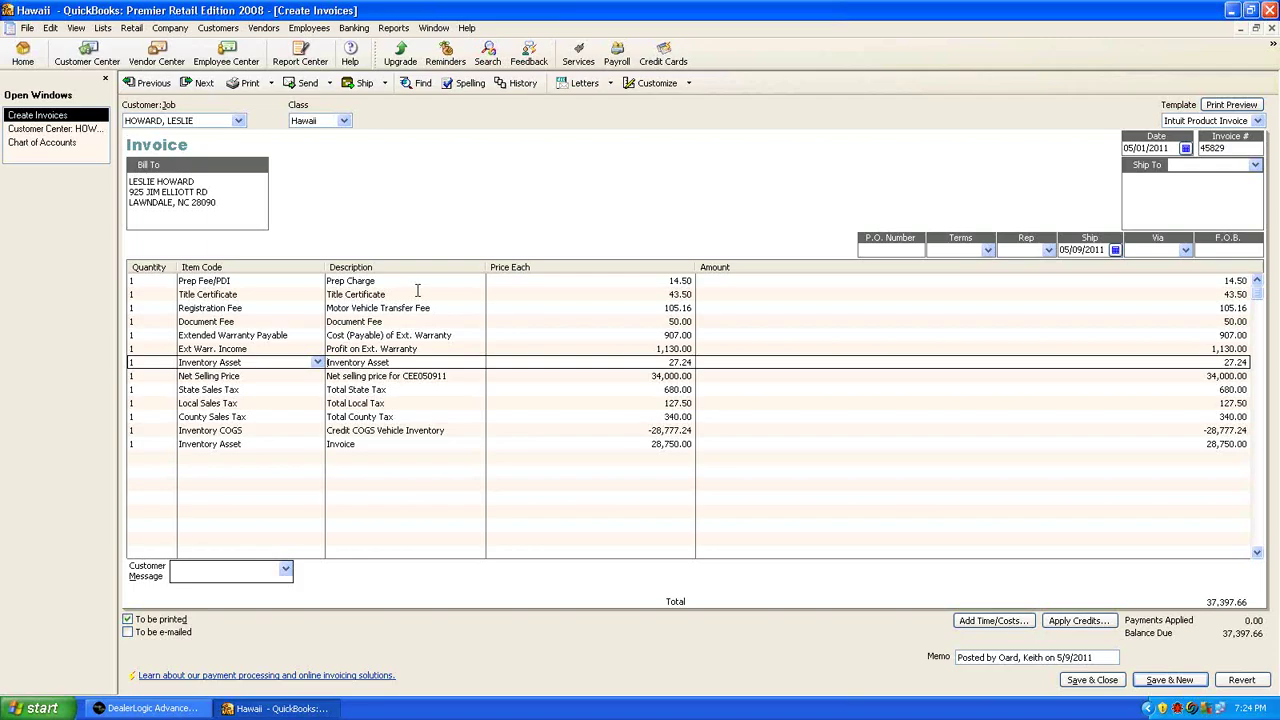
pyautogui.press('Down')
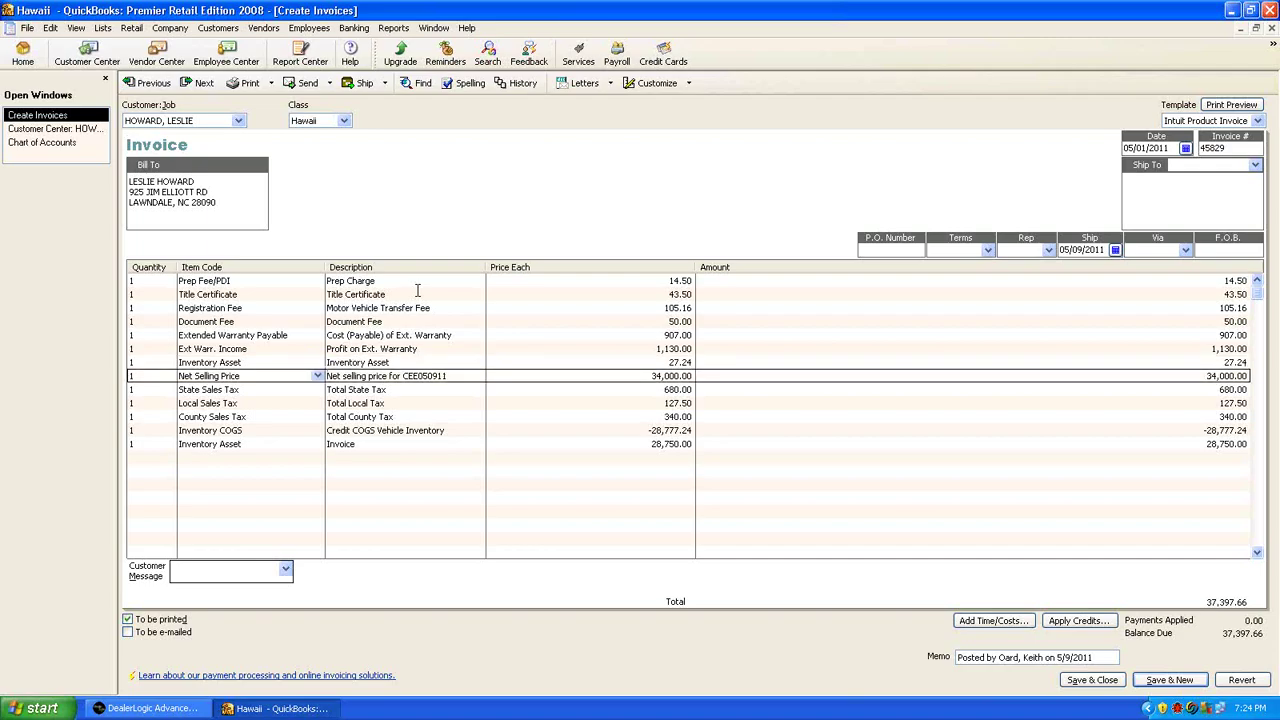
pyautogui.press('Down')
pyautogui.press('Down')
pyautogui.press('Down')
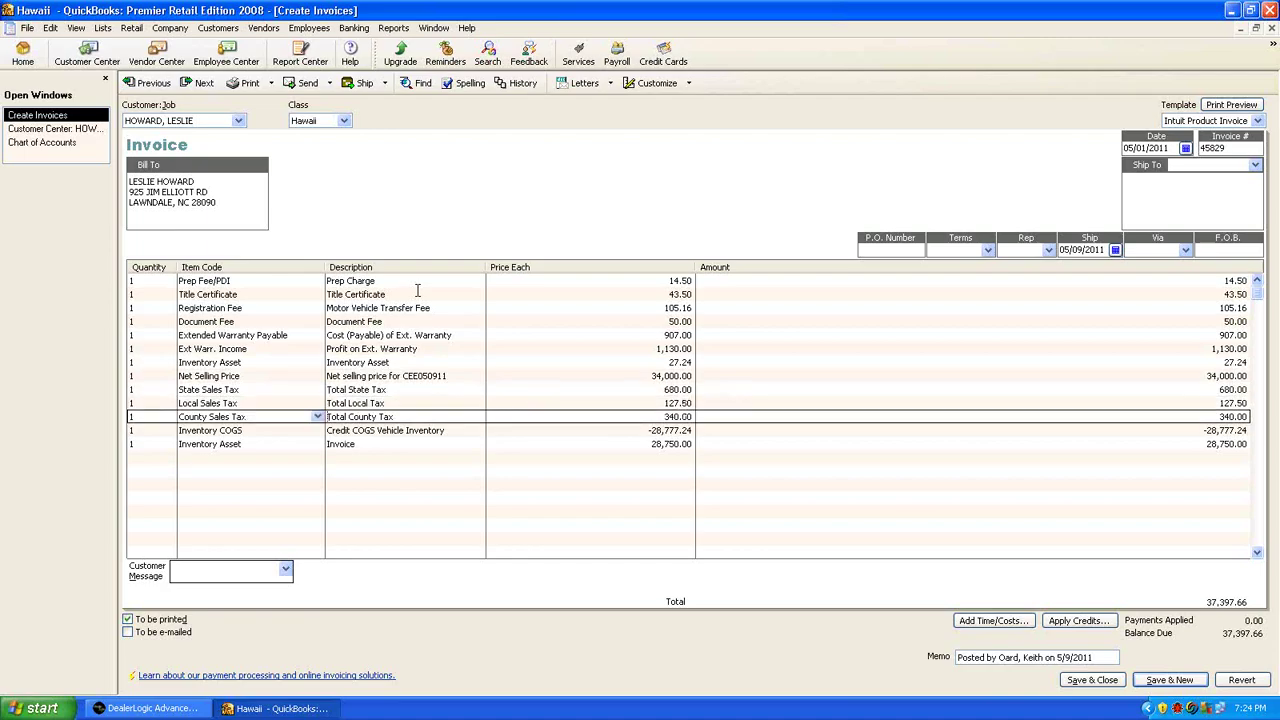
pyautogui.press('Down')
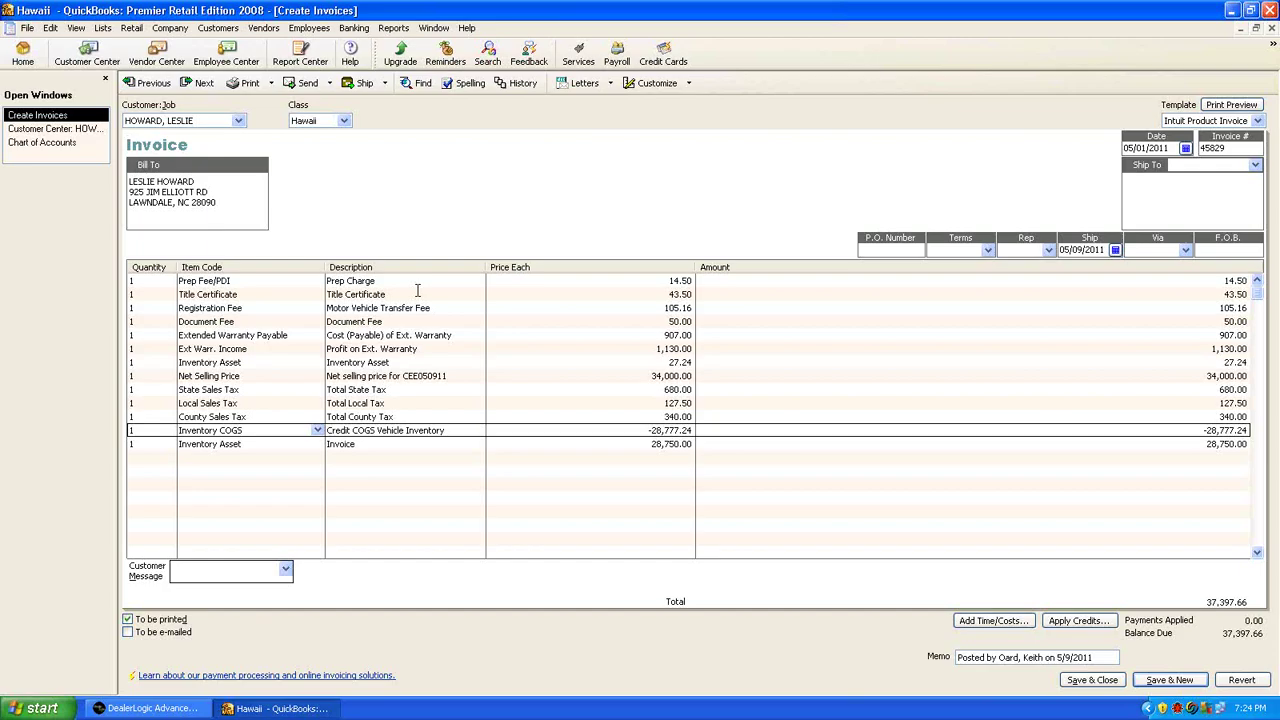
pyautogui.press('Down')
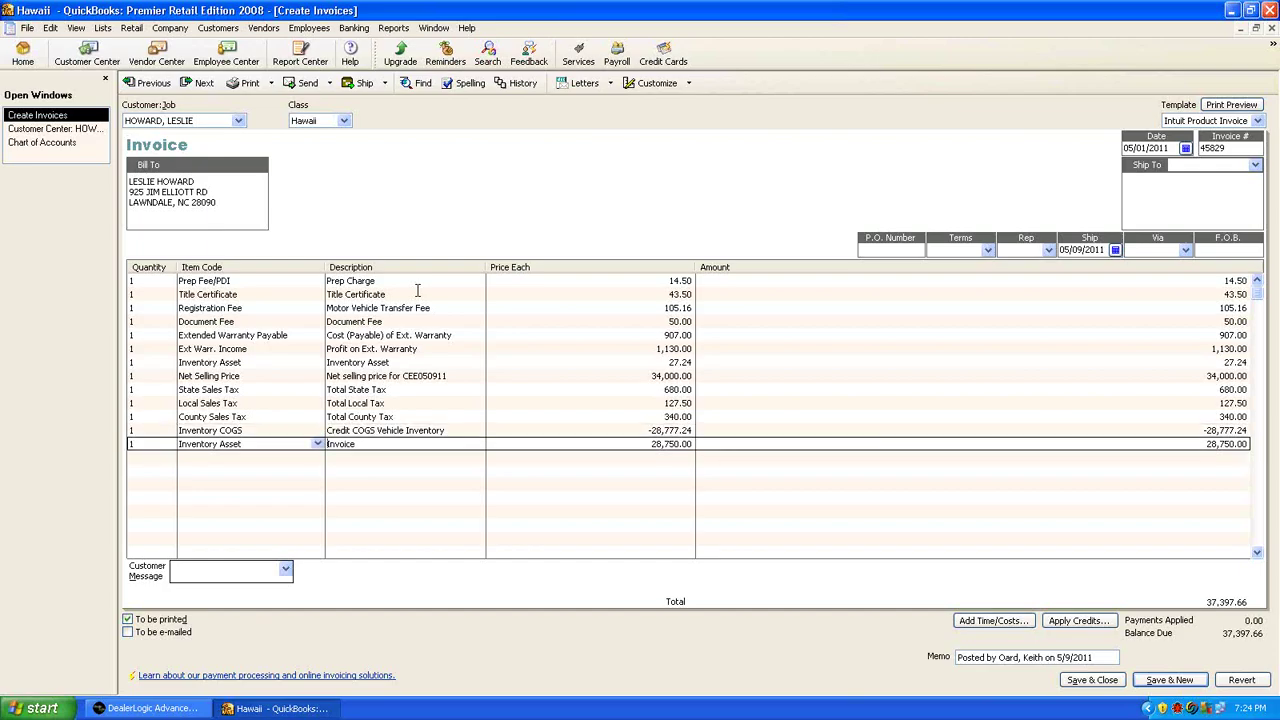
pyautogui.click(558, 363)
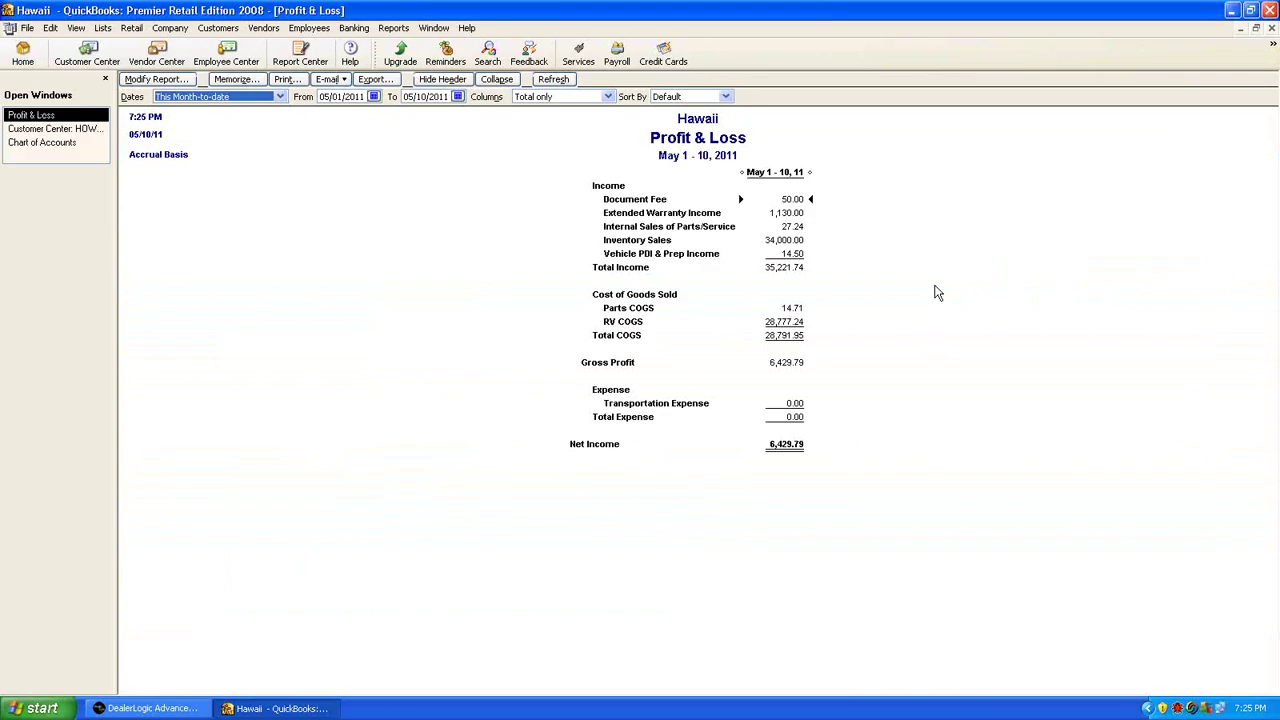
# Step: Examine the income lines of the month-to-date Profit & Loss report, starting from Document Fee and Extended Warranty Income
pyautogui.click(808, 211)
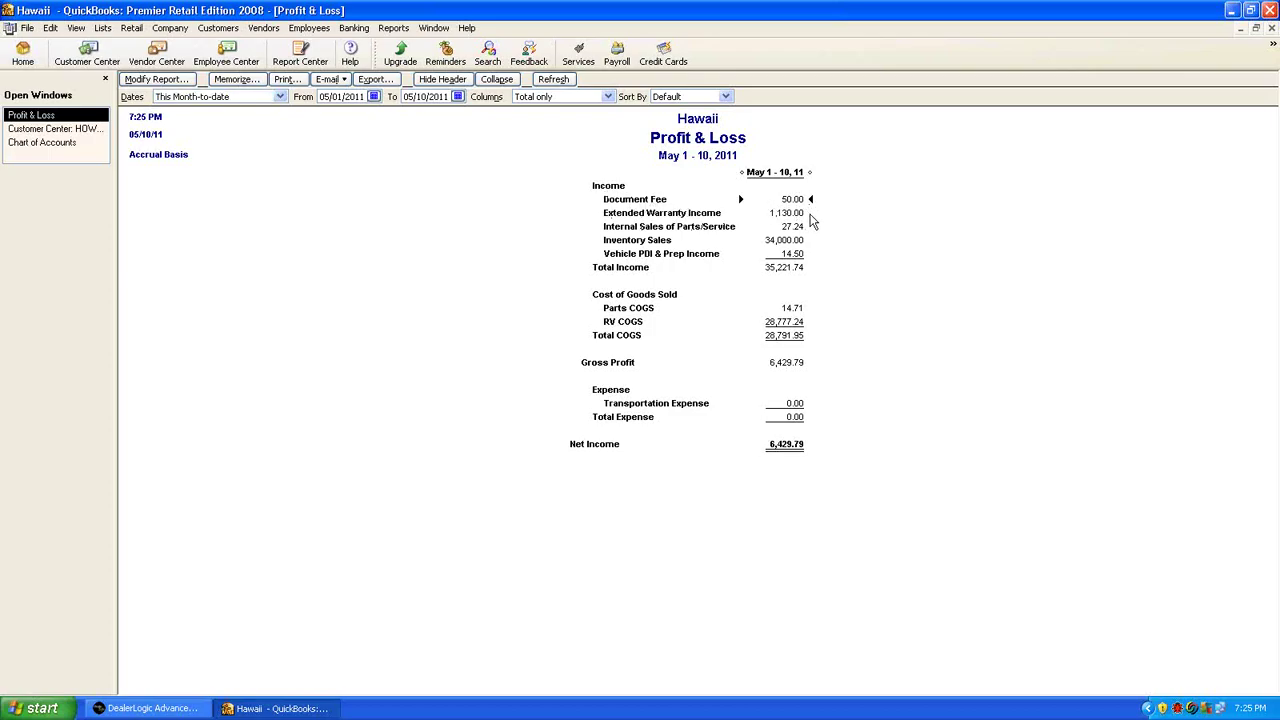
pyautogui.click(812, 215)
pyautogui.press('Down')
pyautogui.press('Down')
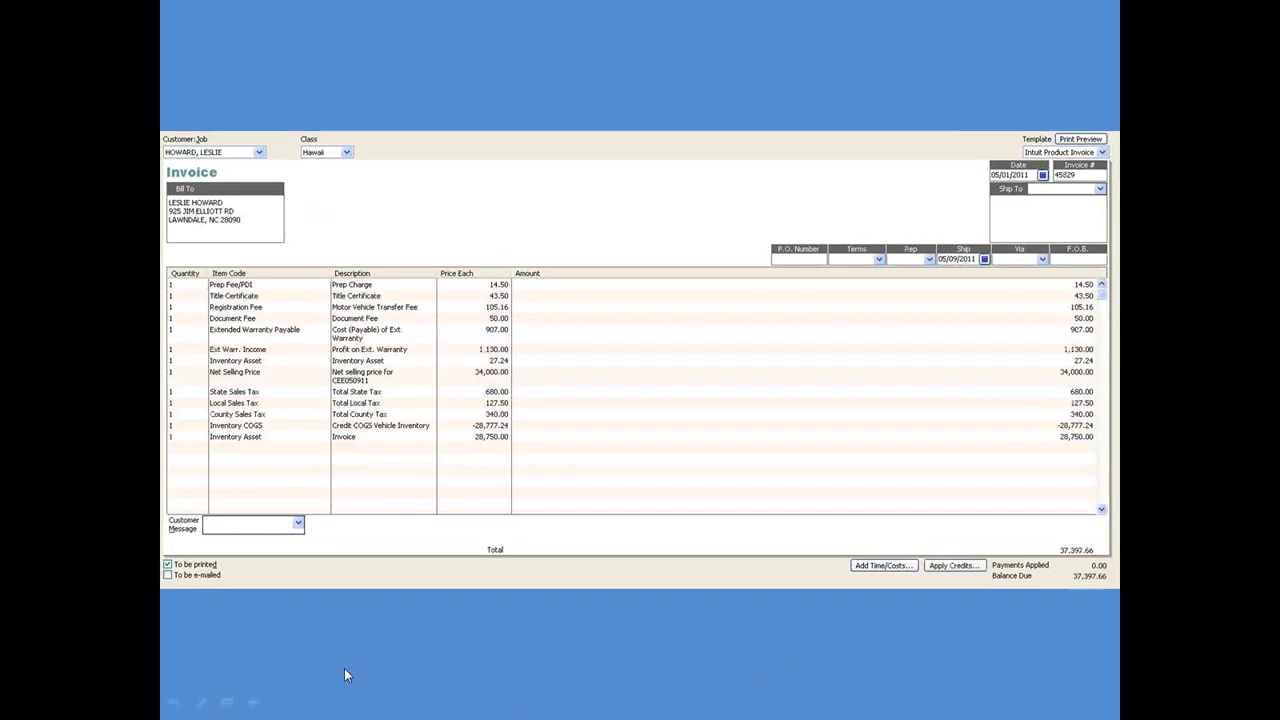
pyautogui.click(166, 705)
pyautogui.click(167, 705)
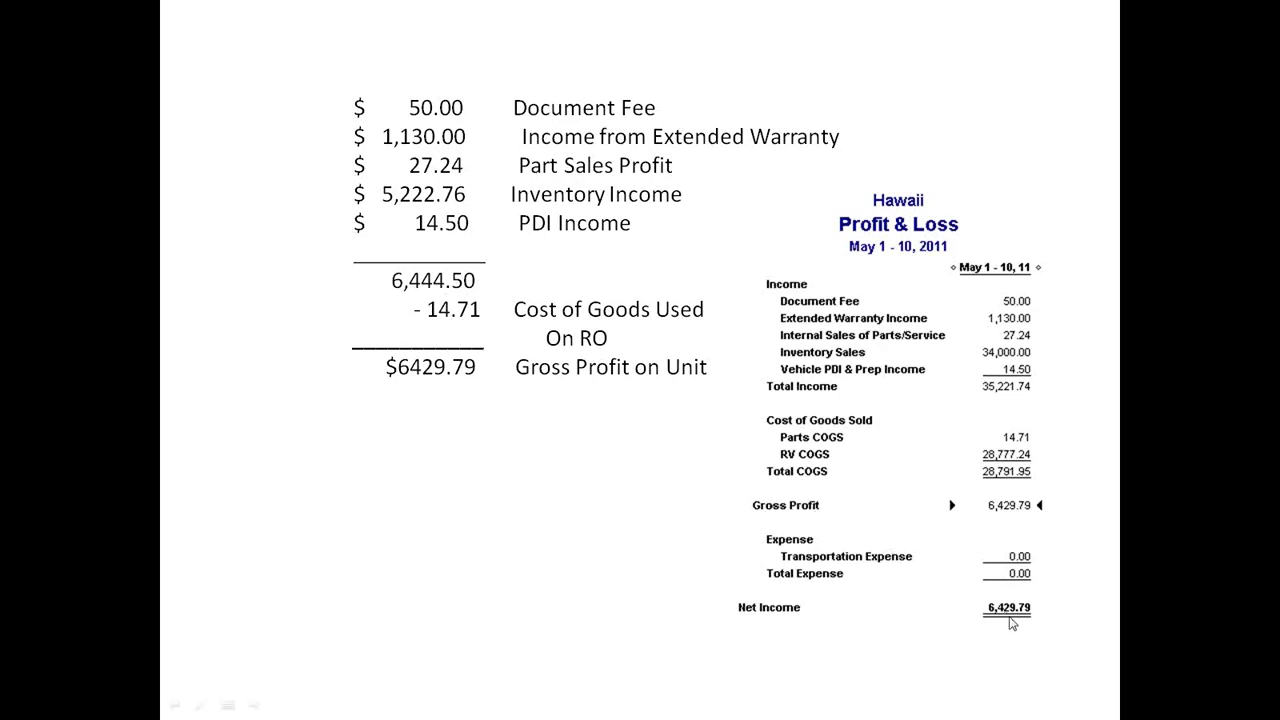
pyautogui.click(255, 705)
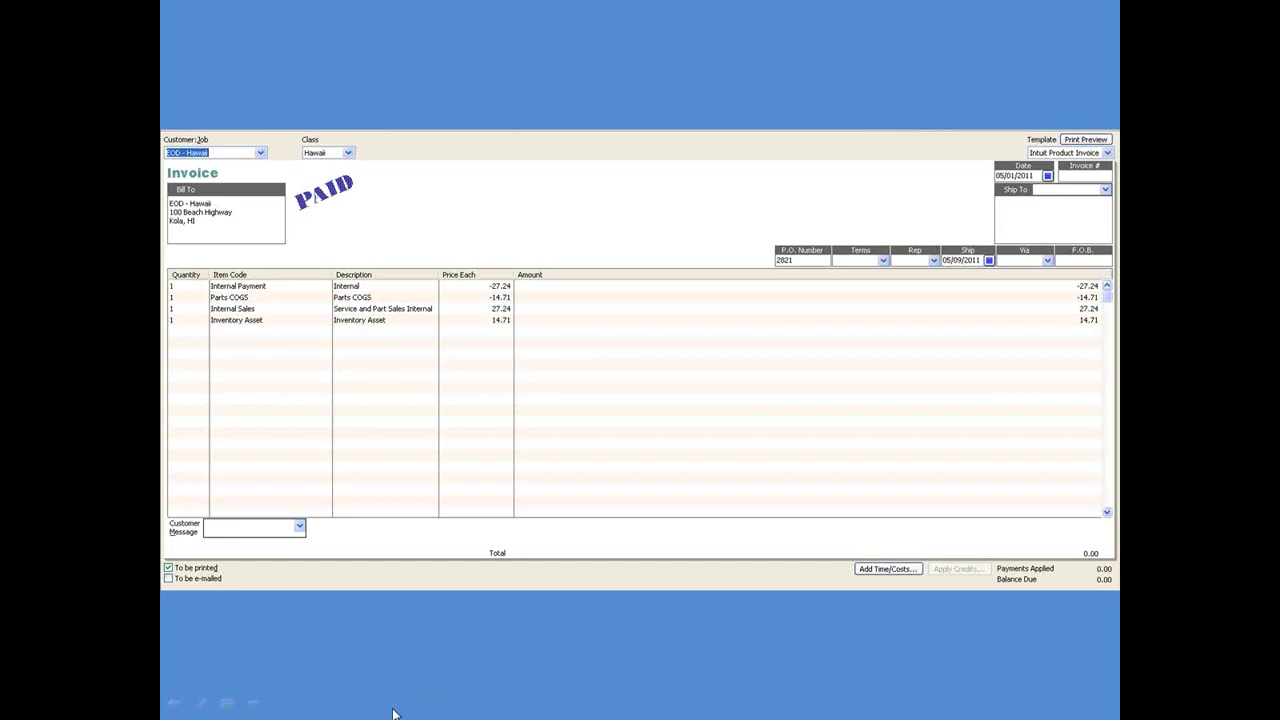
pyautogui.click(254, 705)
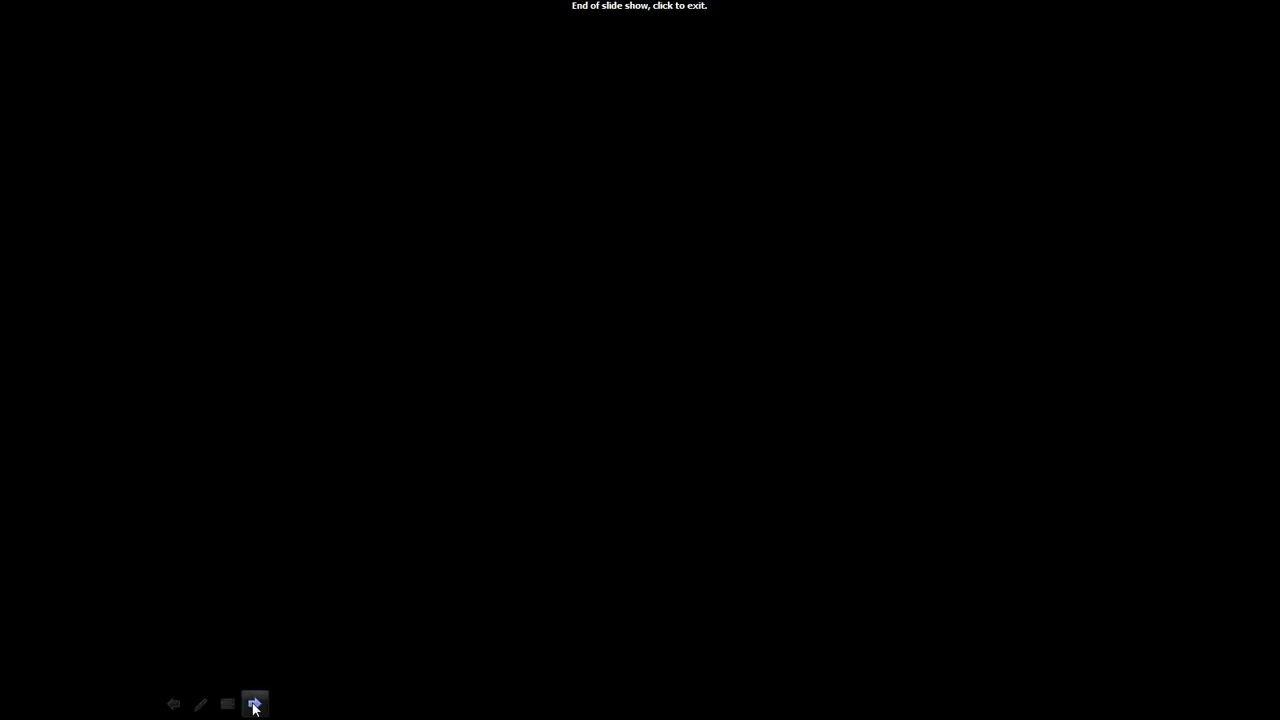
pyautogui.click(172, 704)
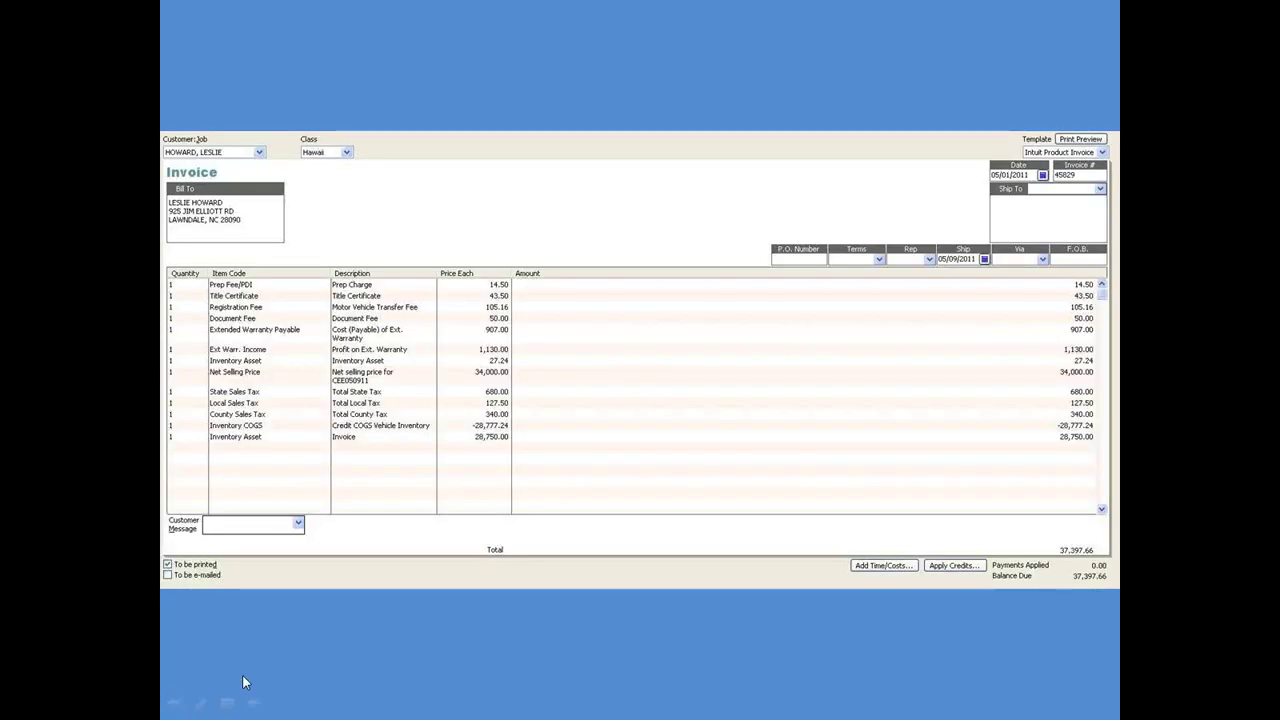